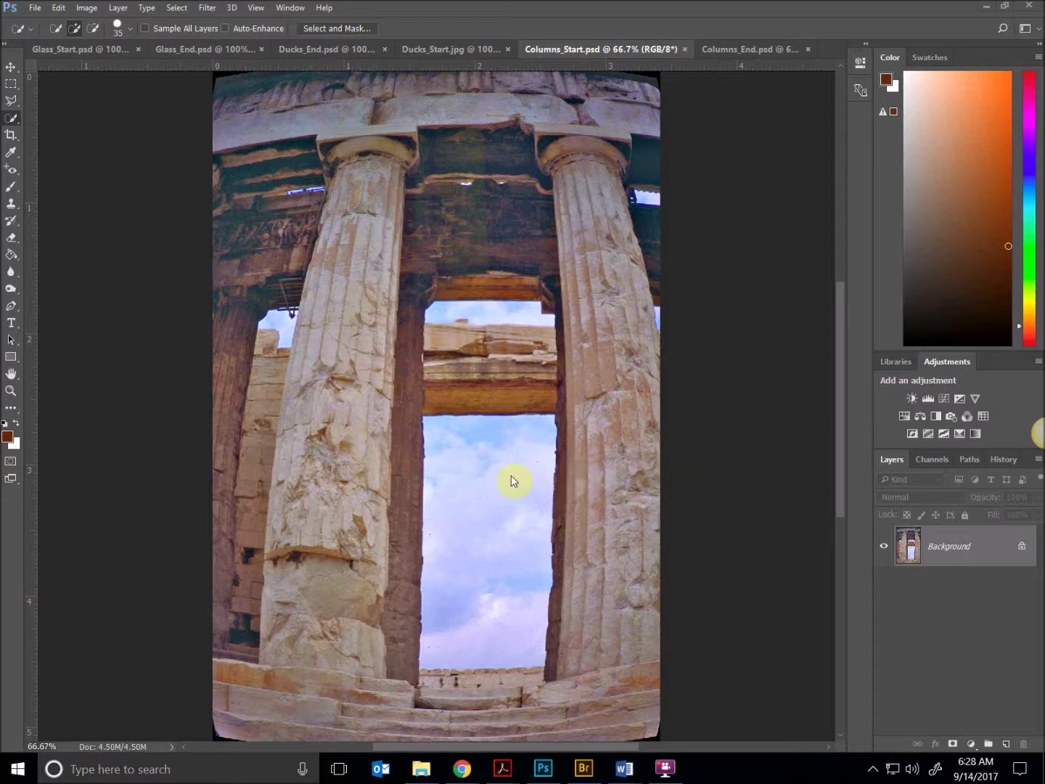
Switch between Columns_Start and the straightened Columns_End example, then close Columns_End
scroll(543, 445, up, 1)
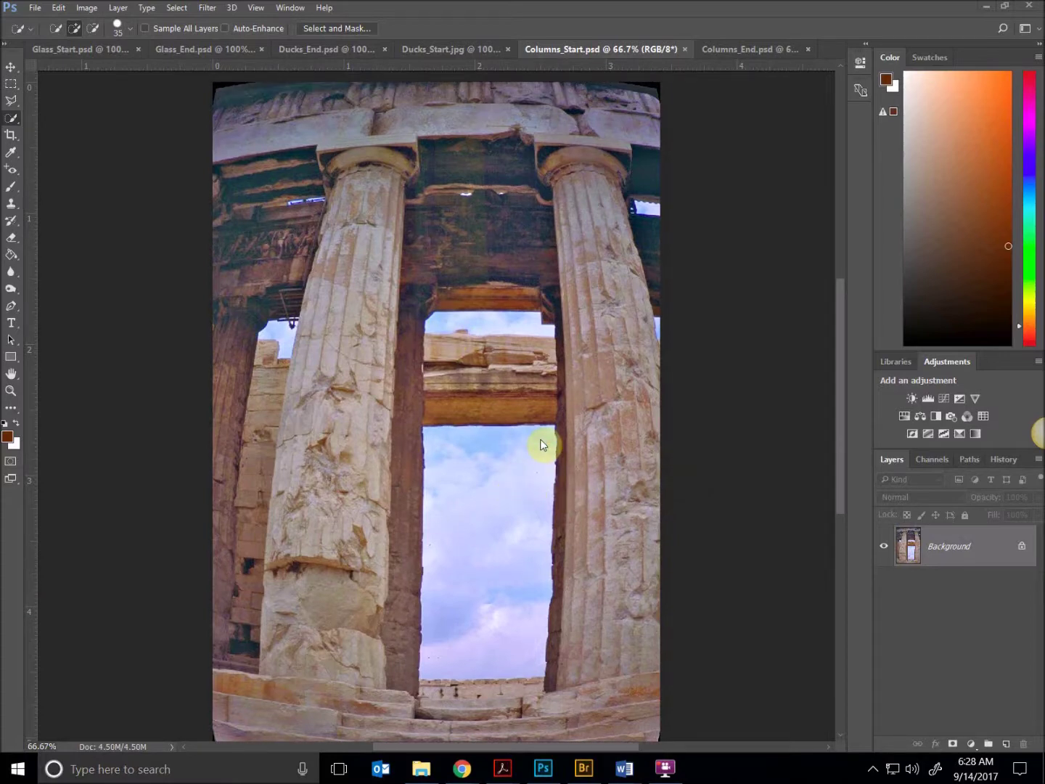
scroll(541, 439, down, 1)
scroll(539, 440, up, 1)
click(755, 50)
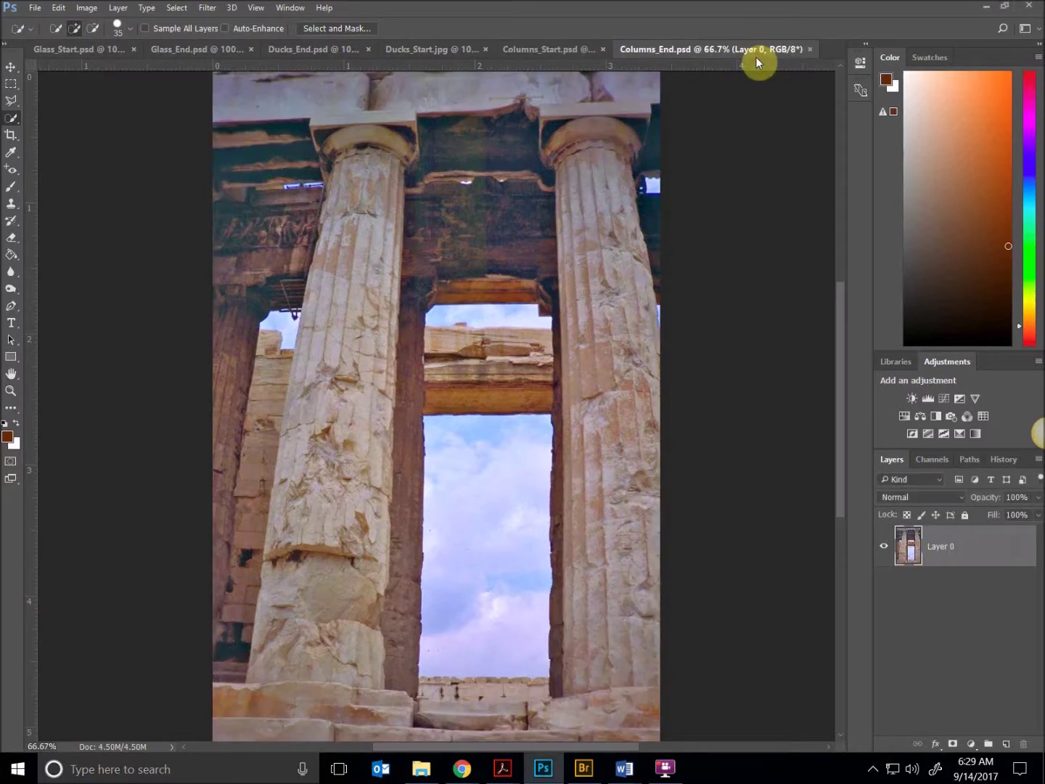
click(540, 49)
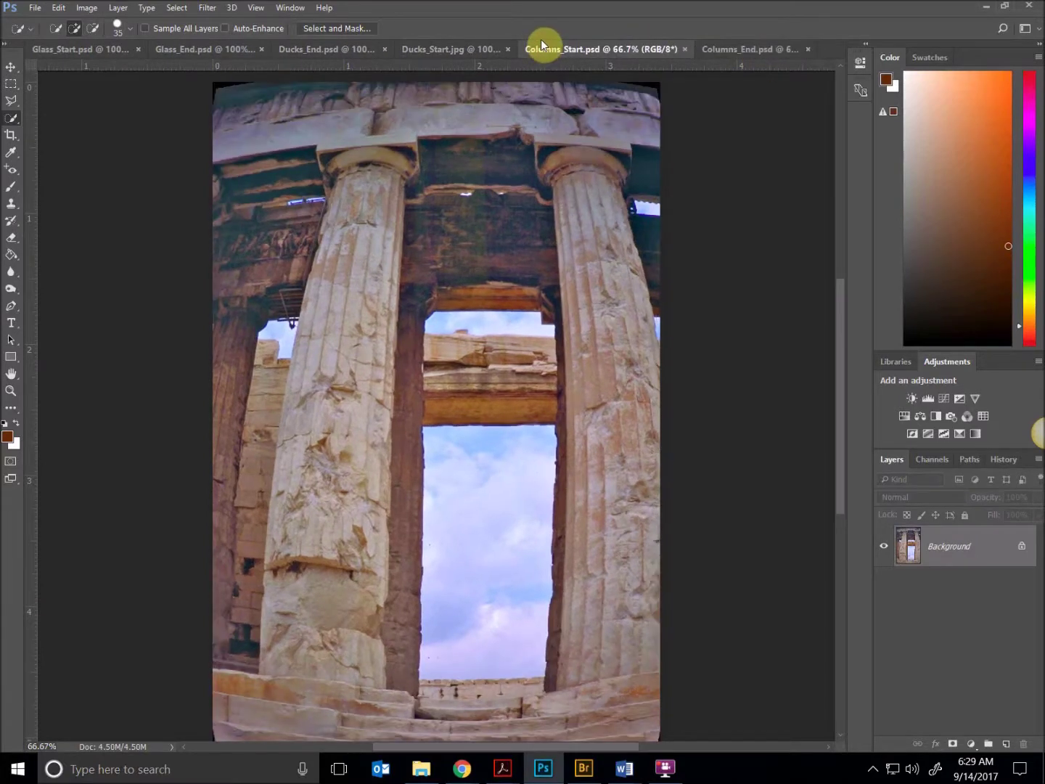
click(774, 61)
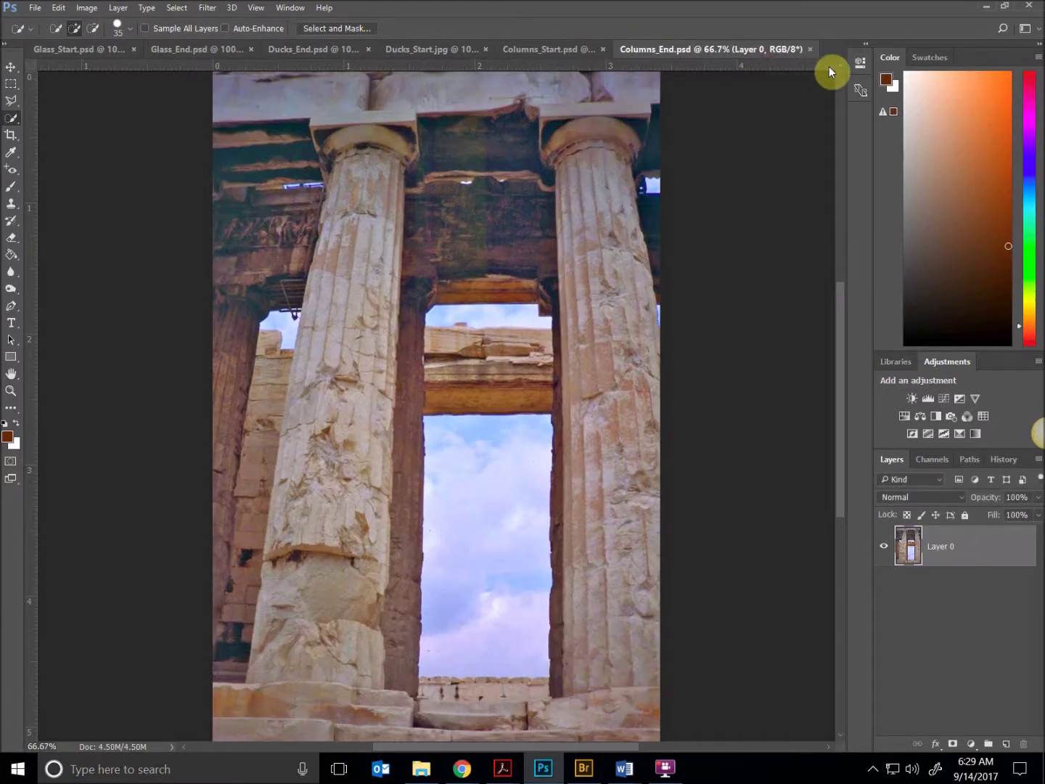
click(812, 50)
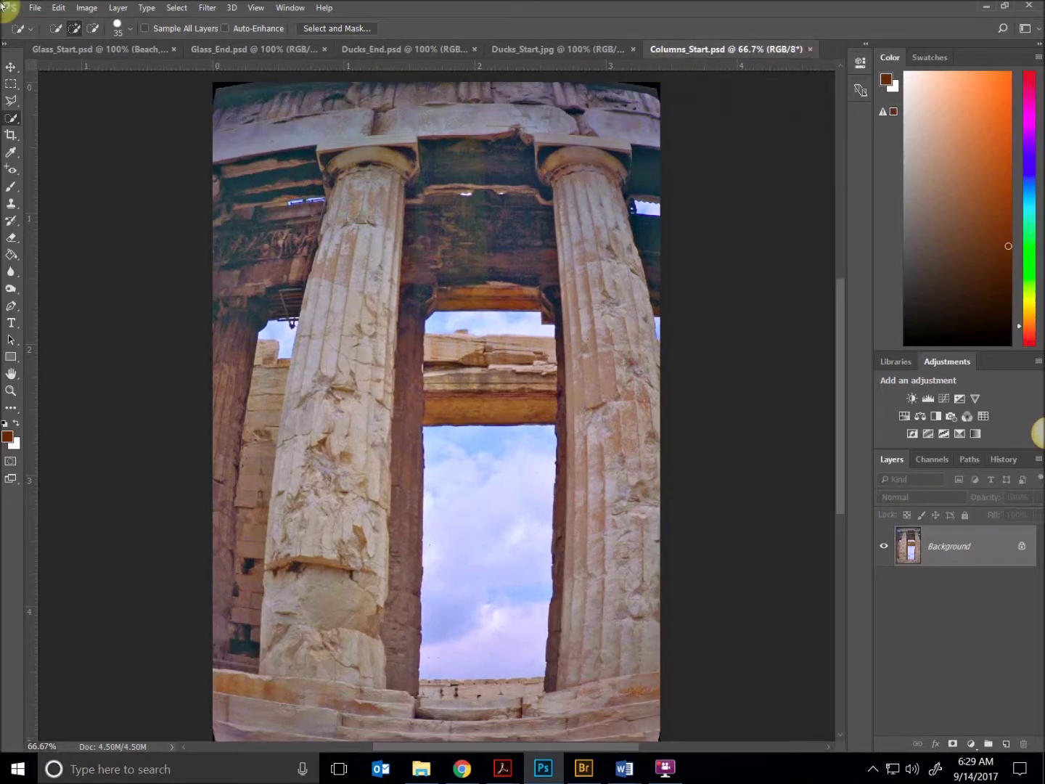
Save As over the personalised Columns_Start.psd in Lesson05, confirming replacement
click(35, 8)
click(84, 191)
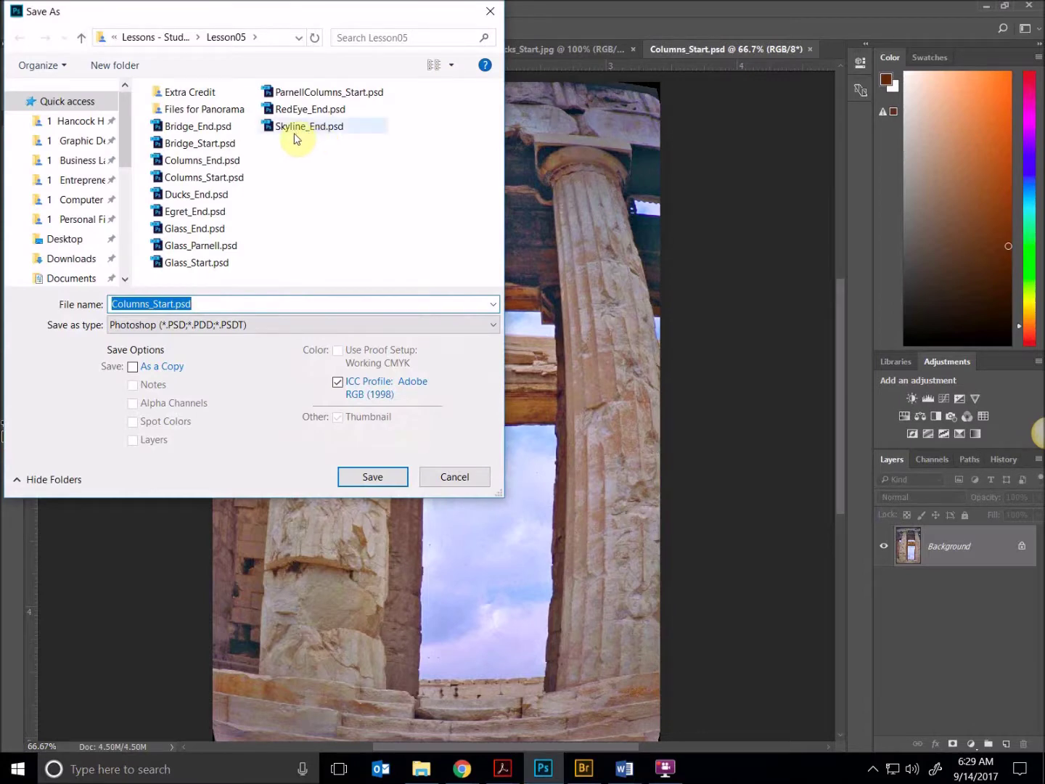
click(334, 95)
click(376, 477)
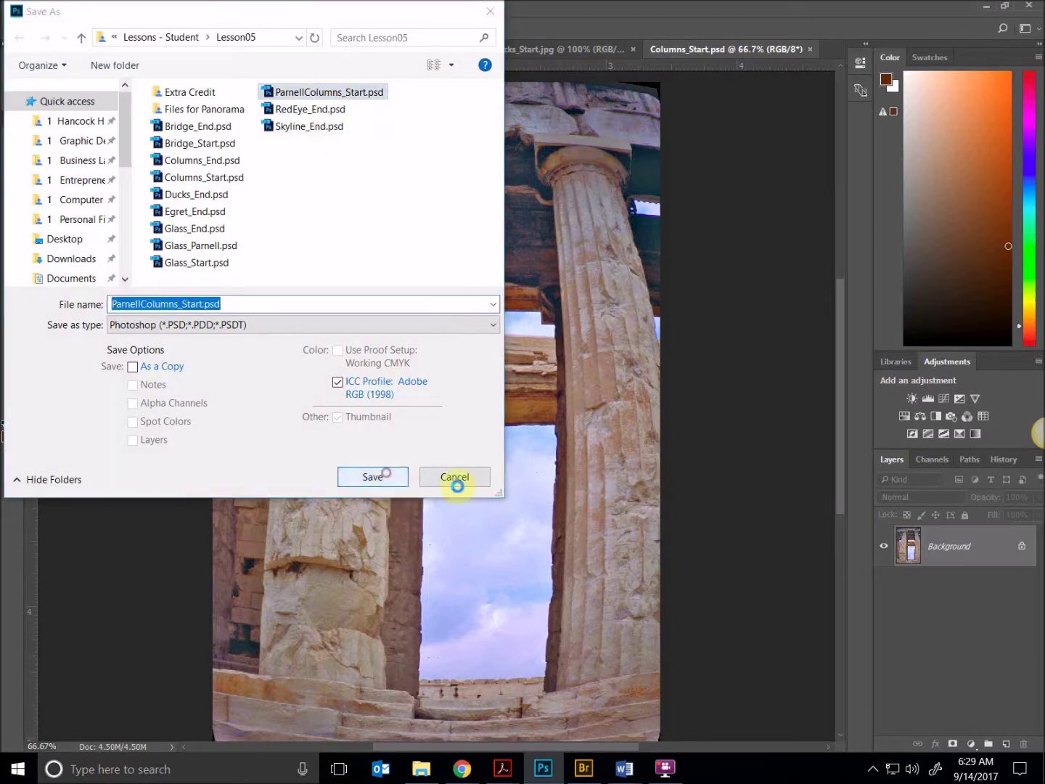
click(559, 386)
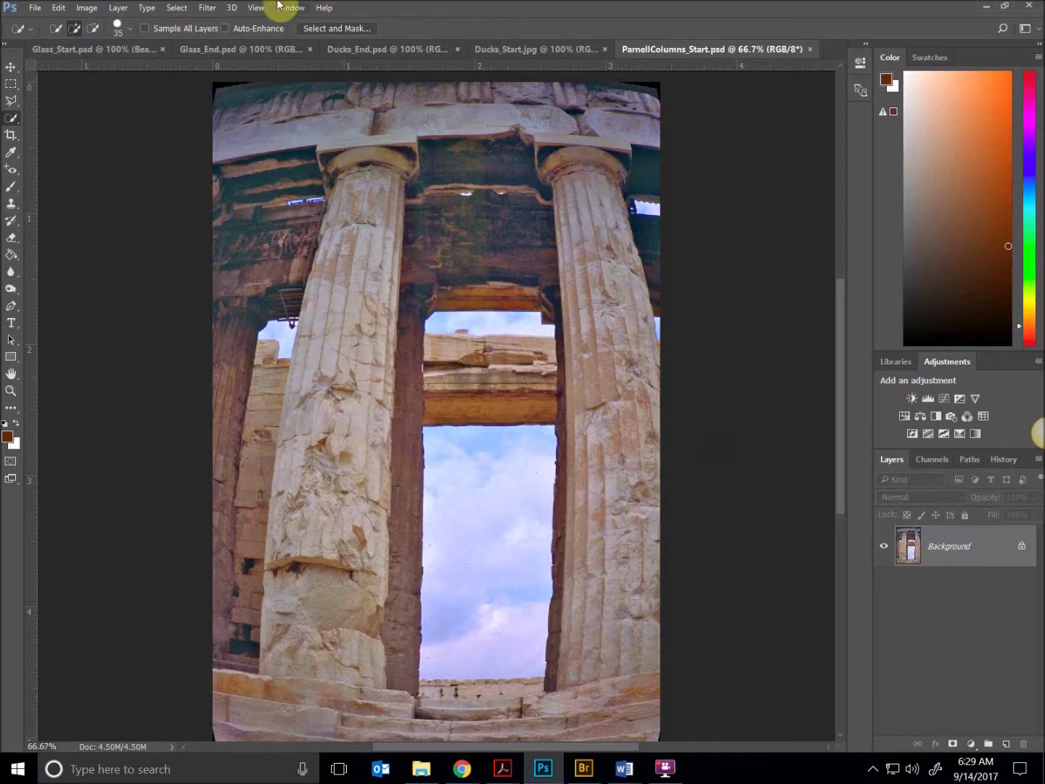
Open Lens Correction with the grid shown, Auto Scale Image enabled, and the Custom settings displayed
click(207, 7)
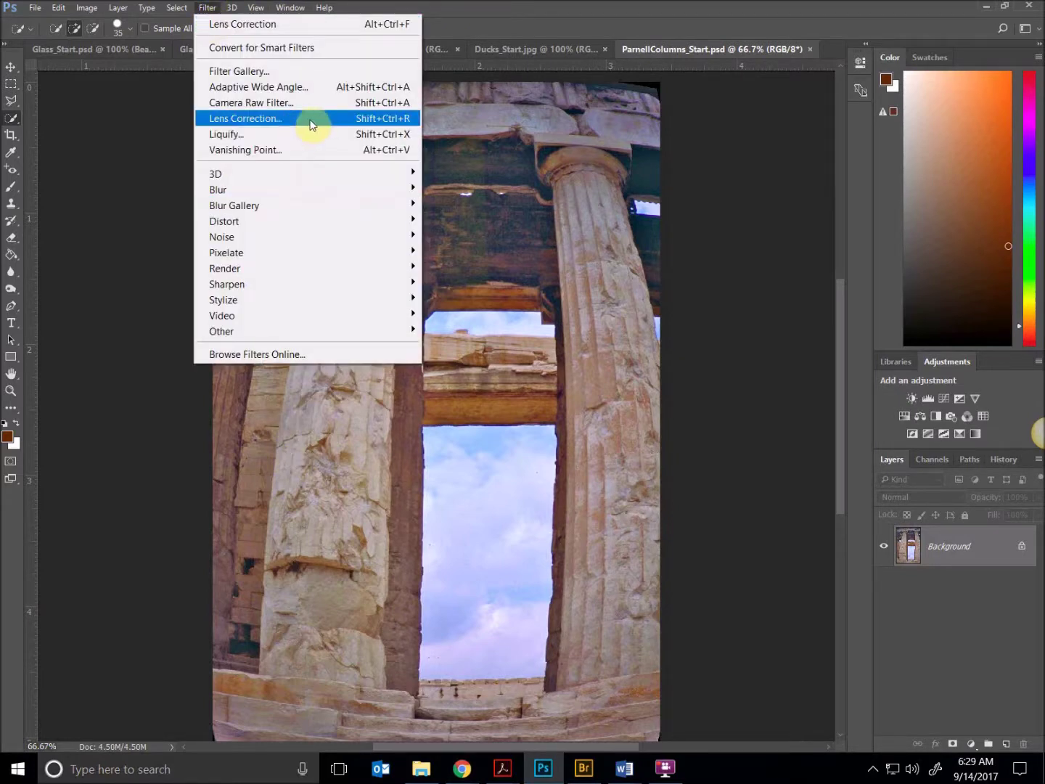
click(396, 119)
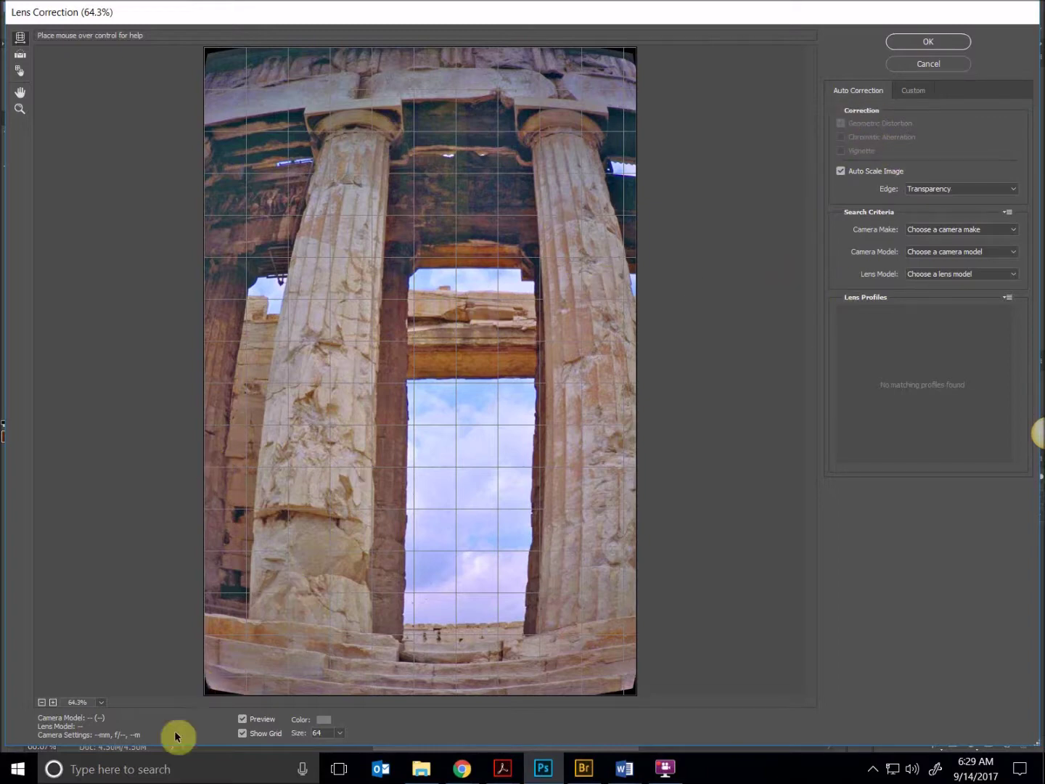
click(243, 734)
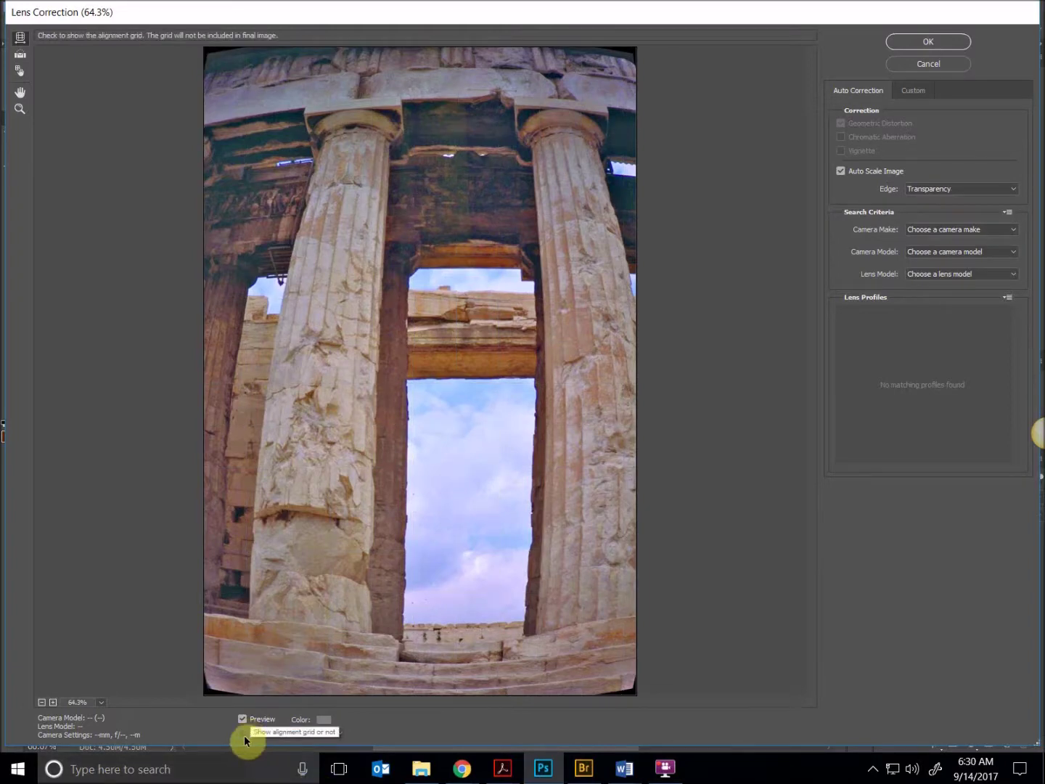
click(245, 735)
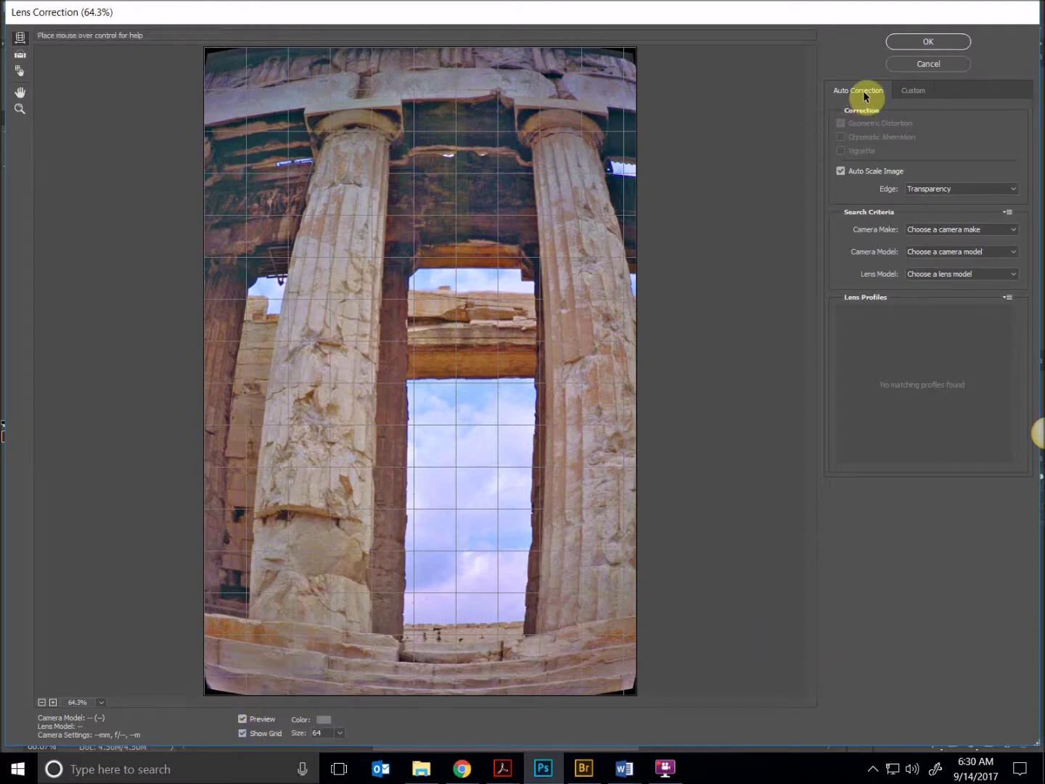
click(842, 172)
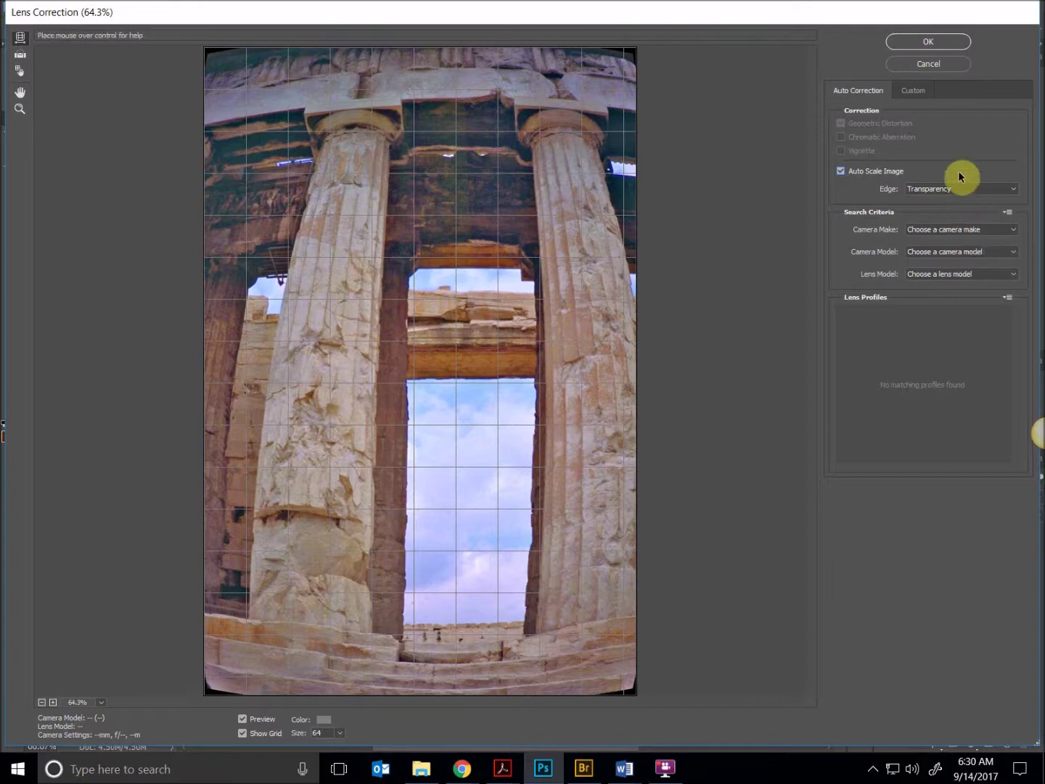
click(916, 94)
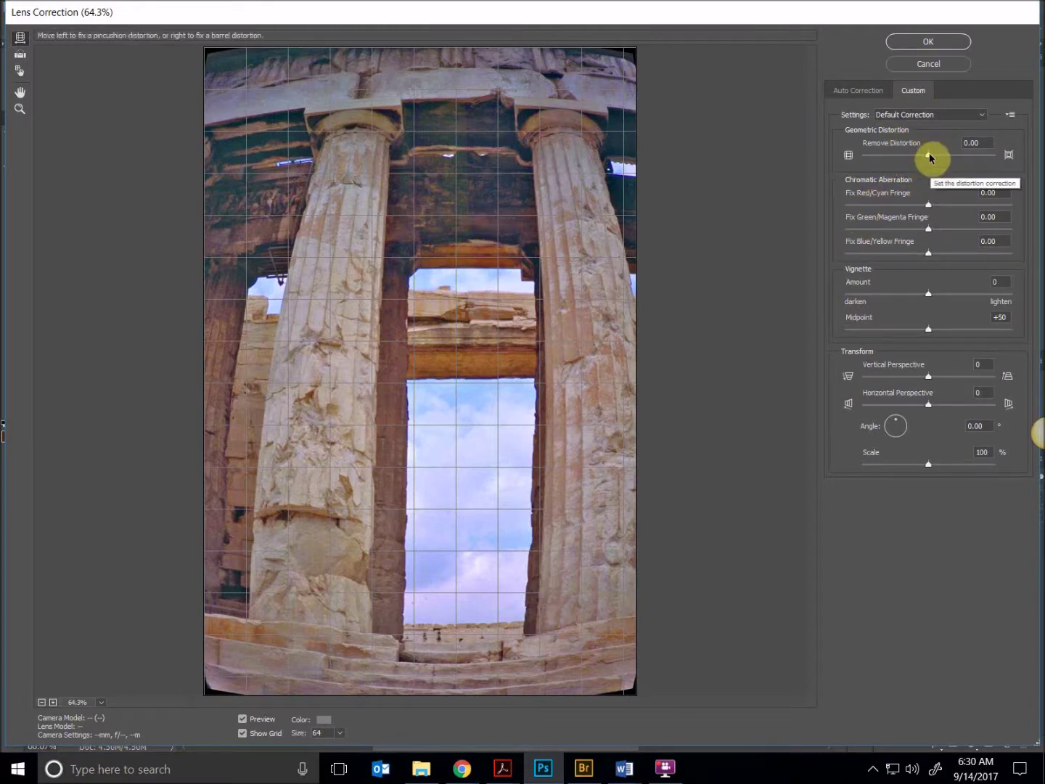
Try the Remove Distortion slider, then reset the amount to 0
drag(930, 156, 963, 148)
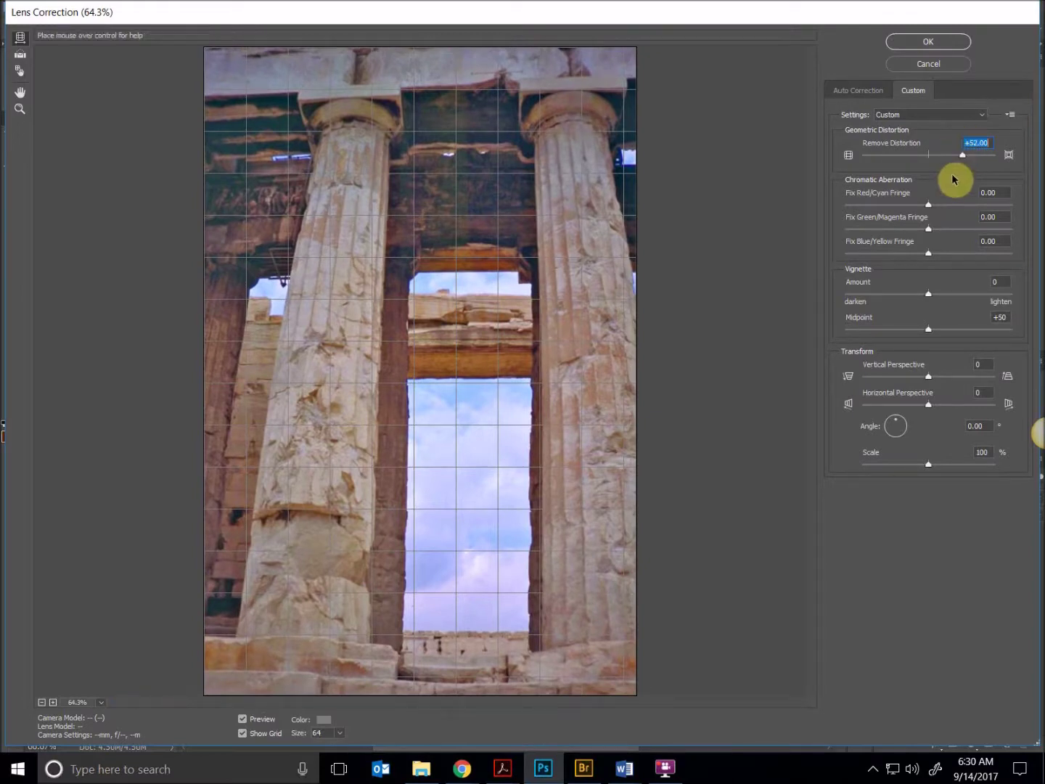
click(937, 206)
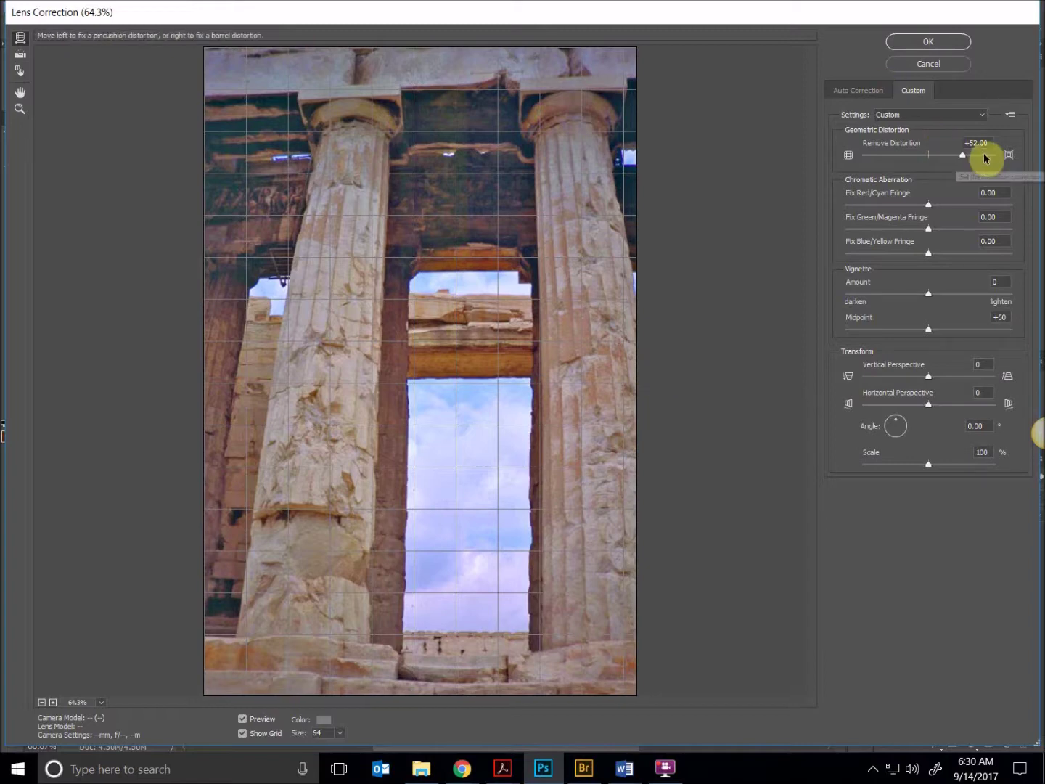
text(0)
key(Tab)
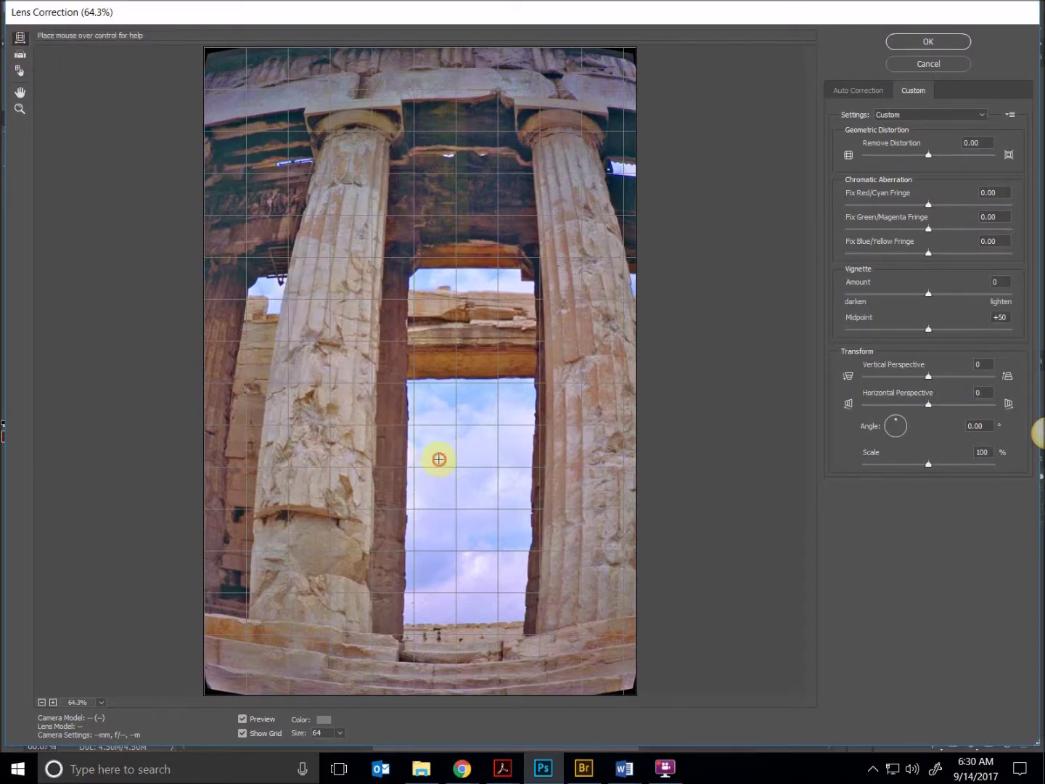
Straighten the columns in the preview, set Remove Distortion to +52, and apply
drag(439, 459, 436, 411)
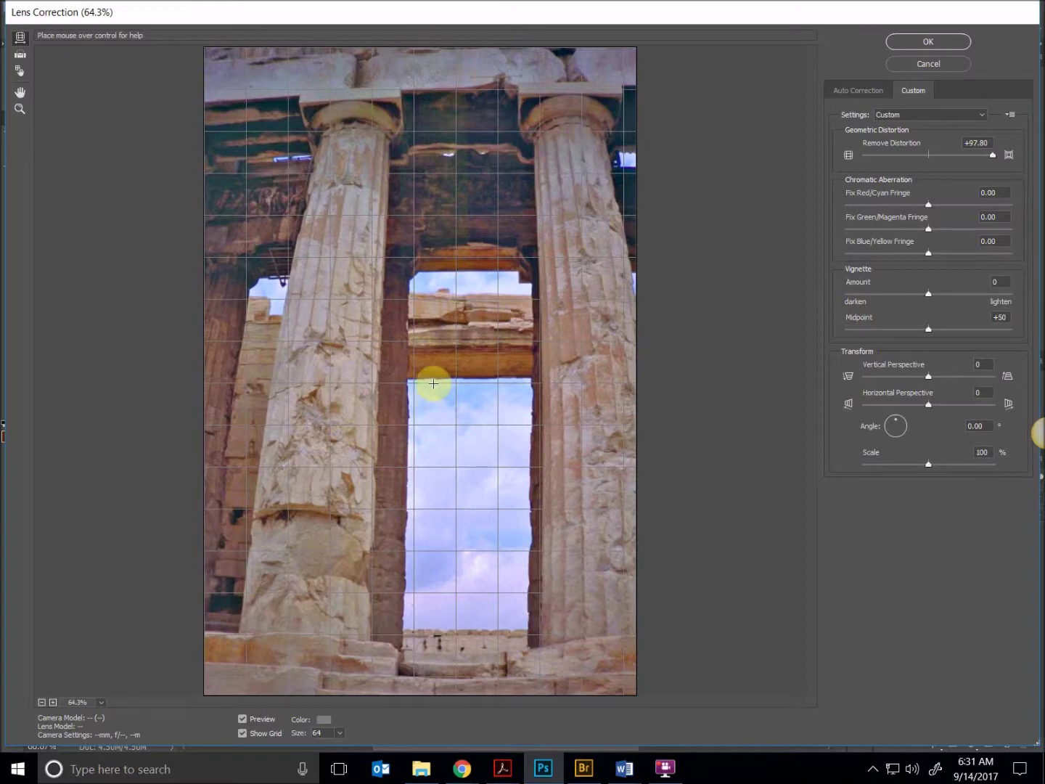
click(990, 140)
text(52)
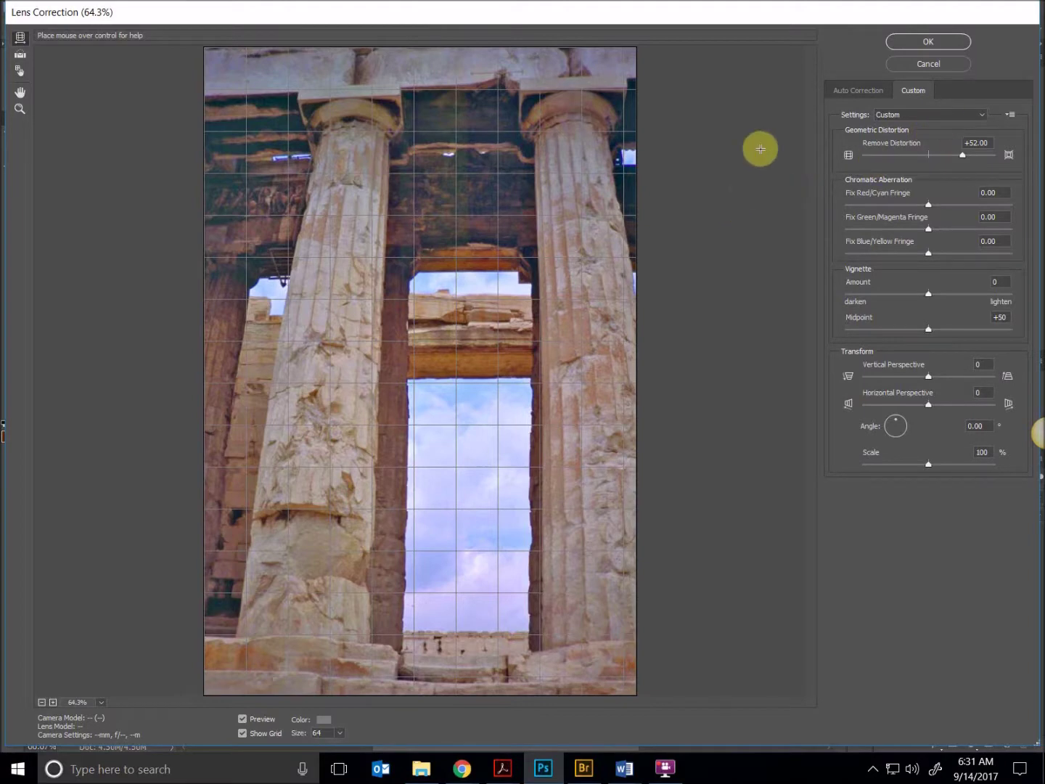
click(924, 41)
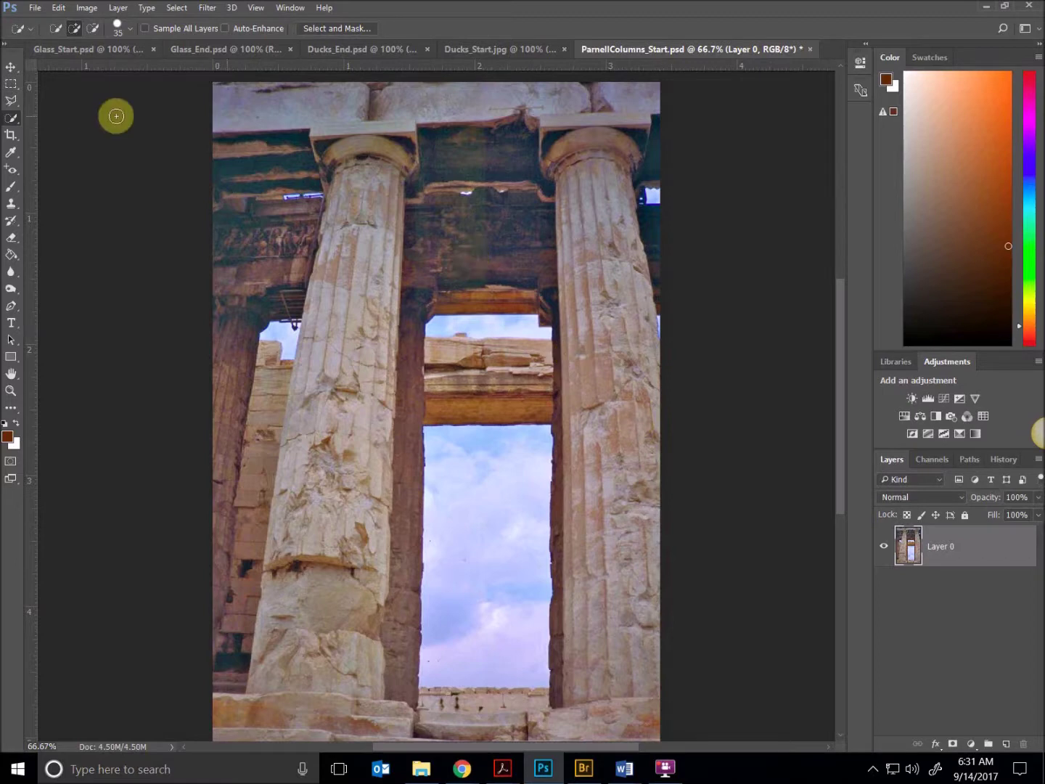
Save the corrected columns file, accepting the Photoshop format options, and close it
key(ctrl+s)
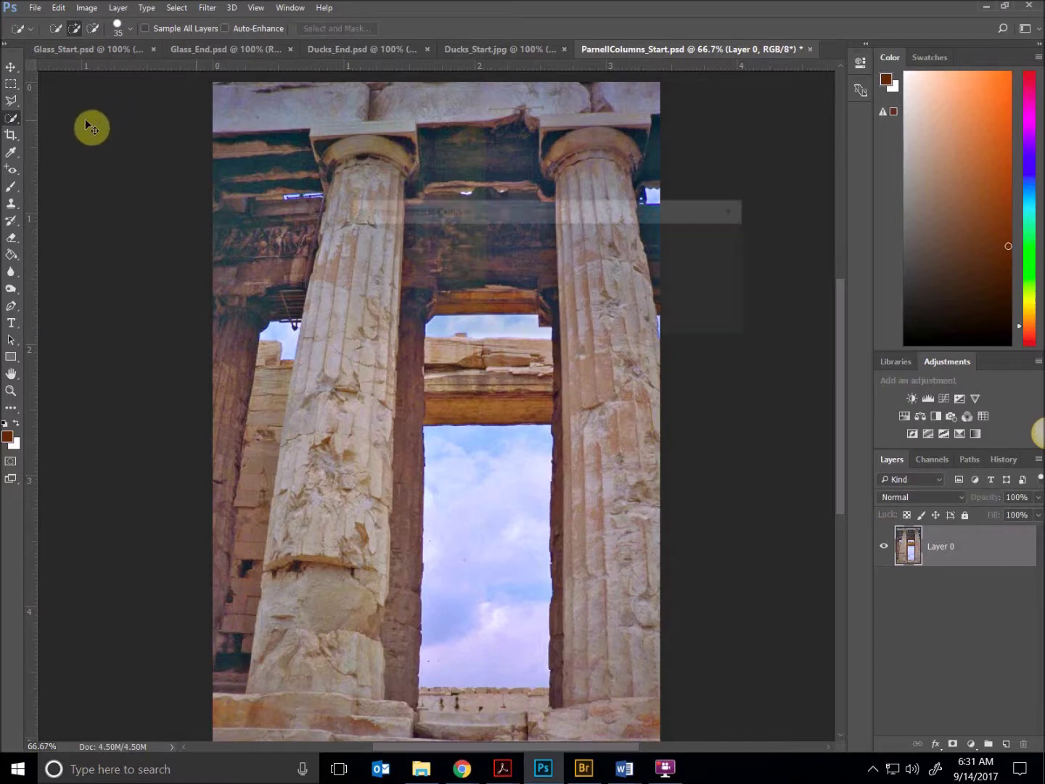
click(732, 239)
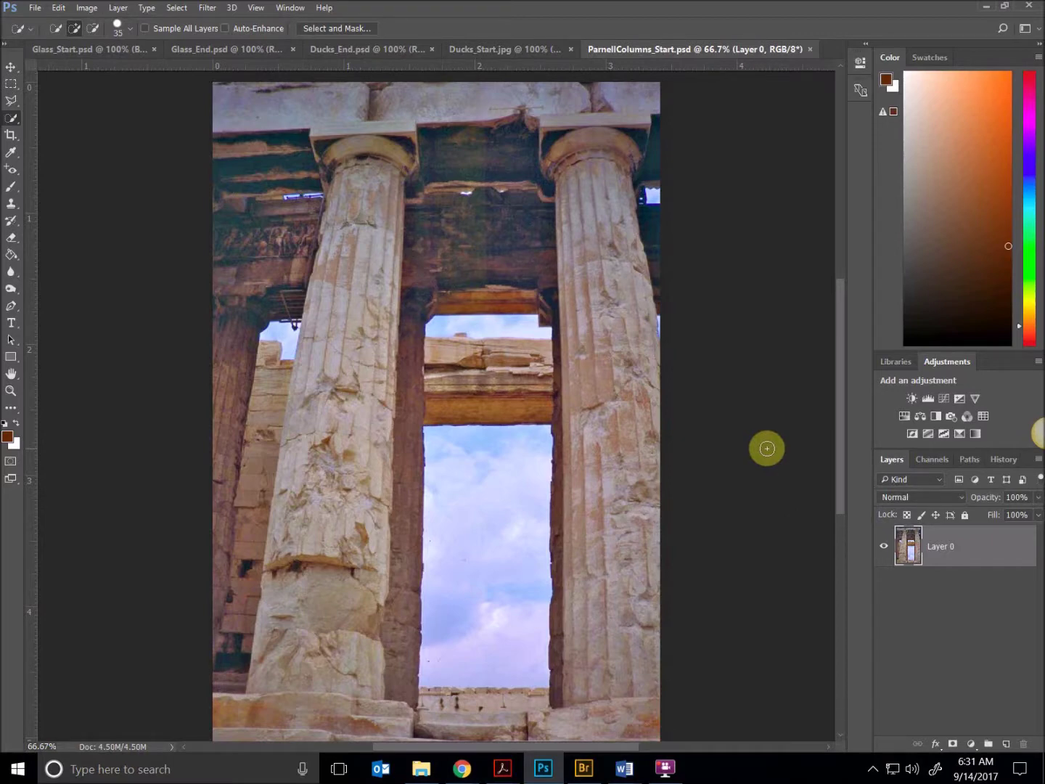
key(ctrl+w)
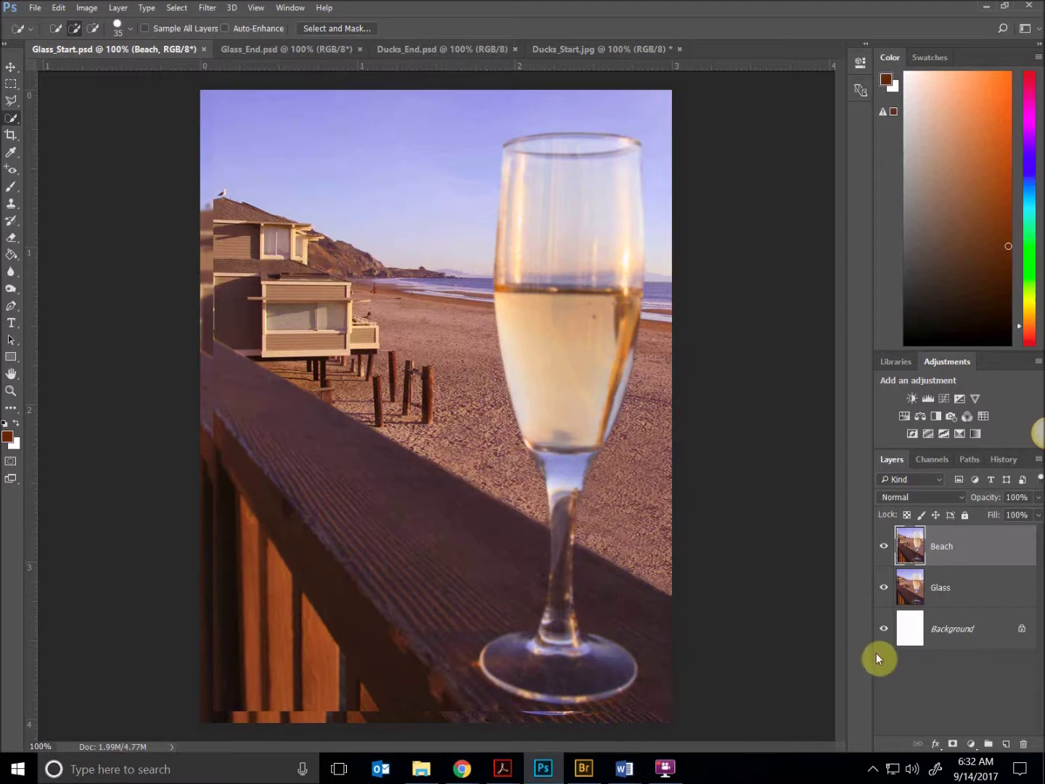
Hide the Beach layer and compare Glass_Start with the finished Glass_End example
click(881, 548)
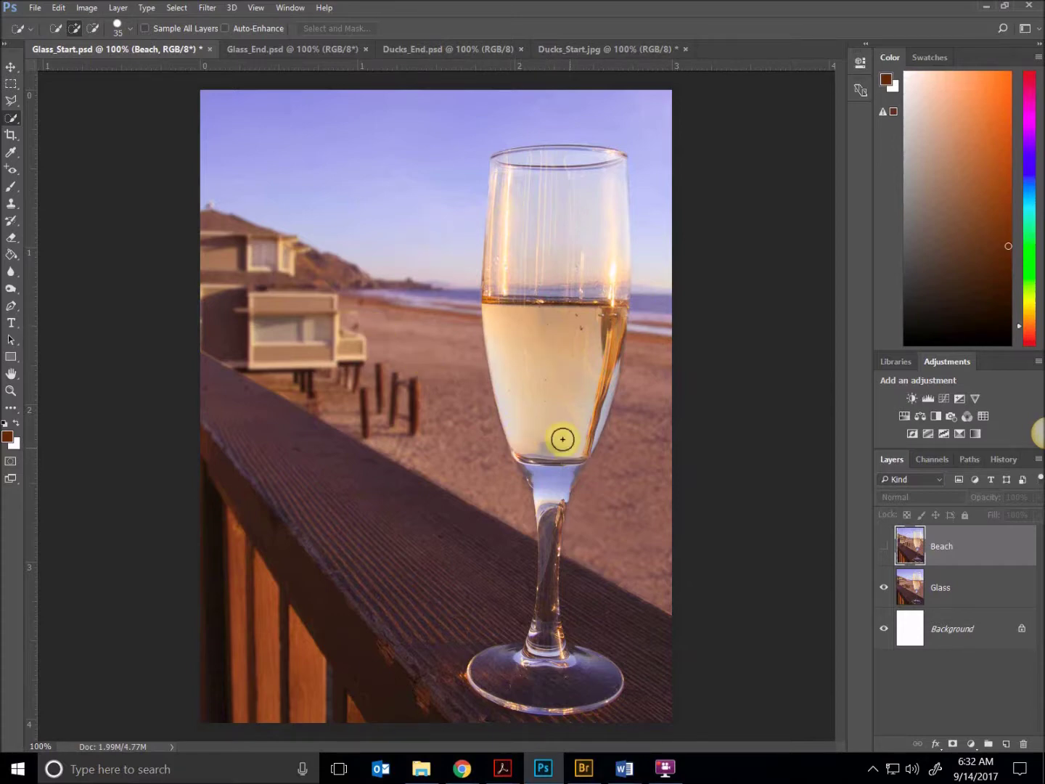
click(287, 53)
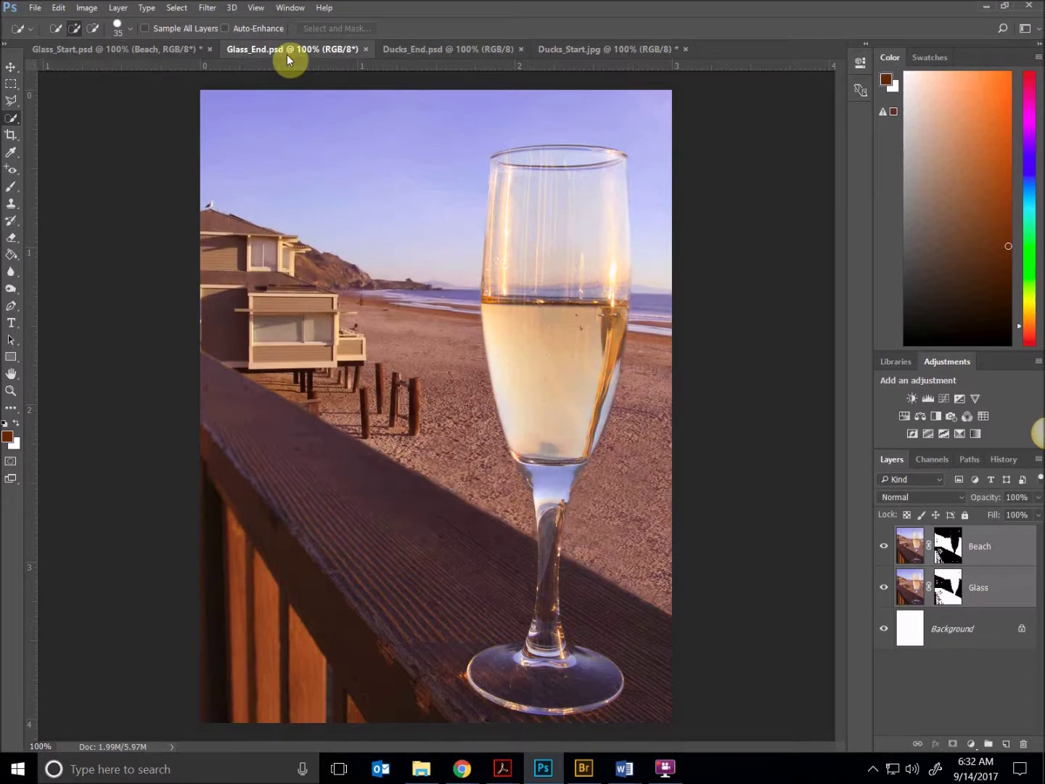
click(174, 49)
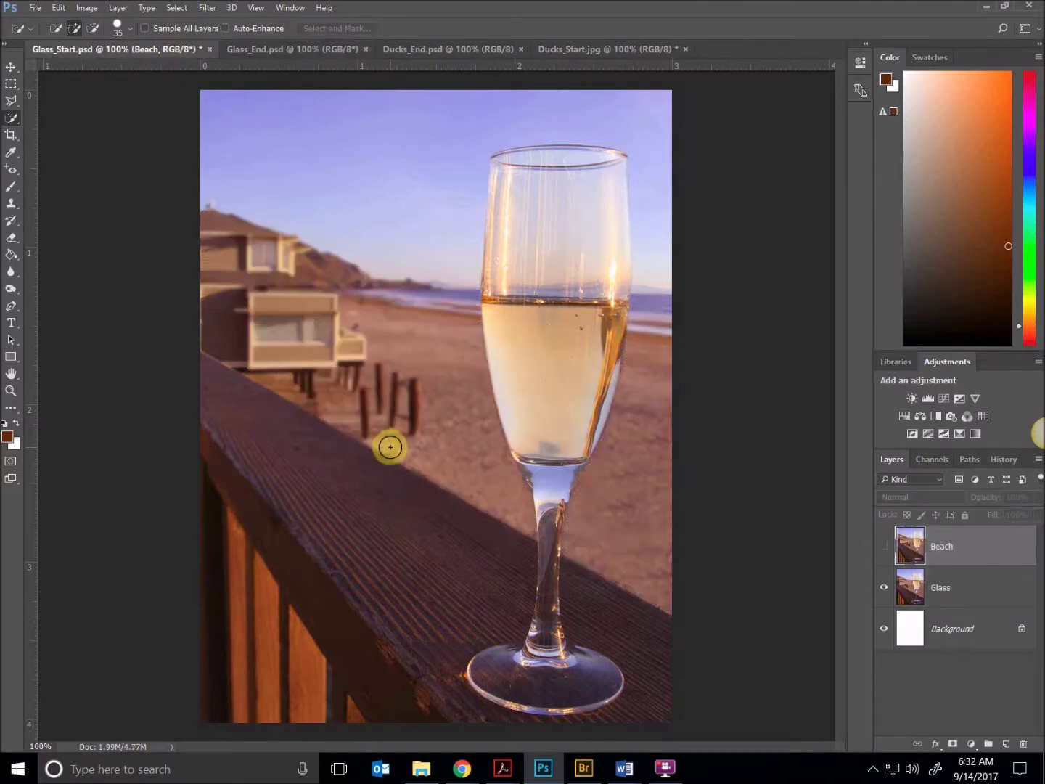
Show the Beach layer again, pick the Move tool, and deselect the layers
click(884, 545)
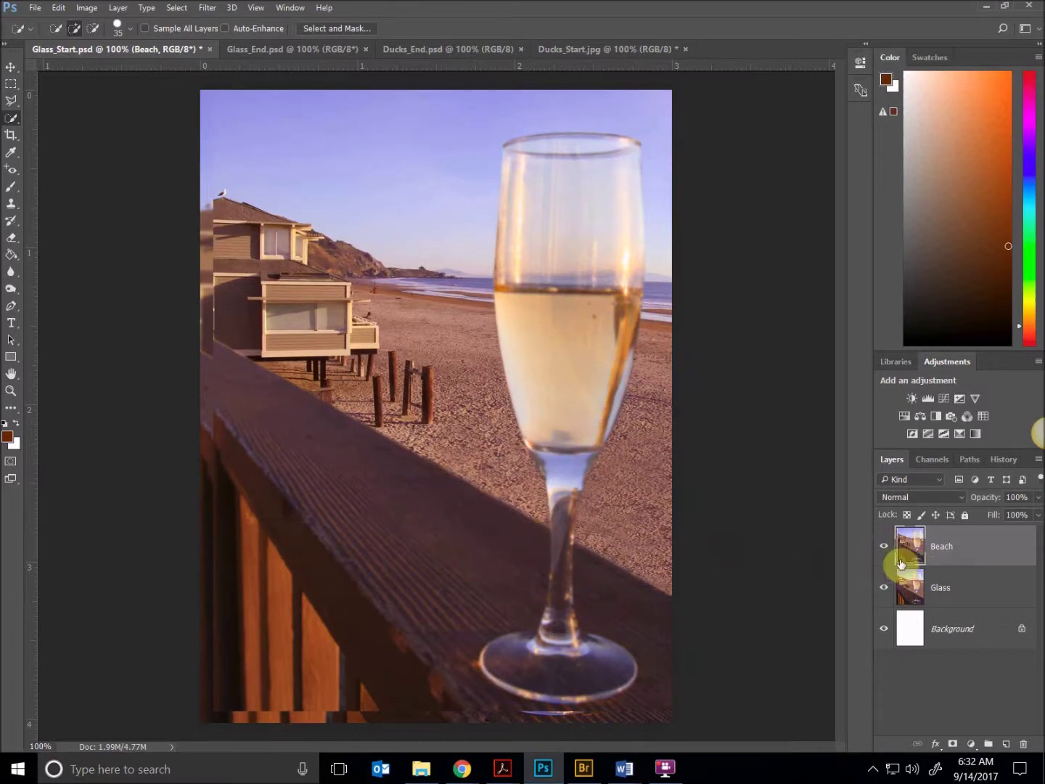
click(11, 66)
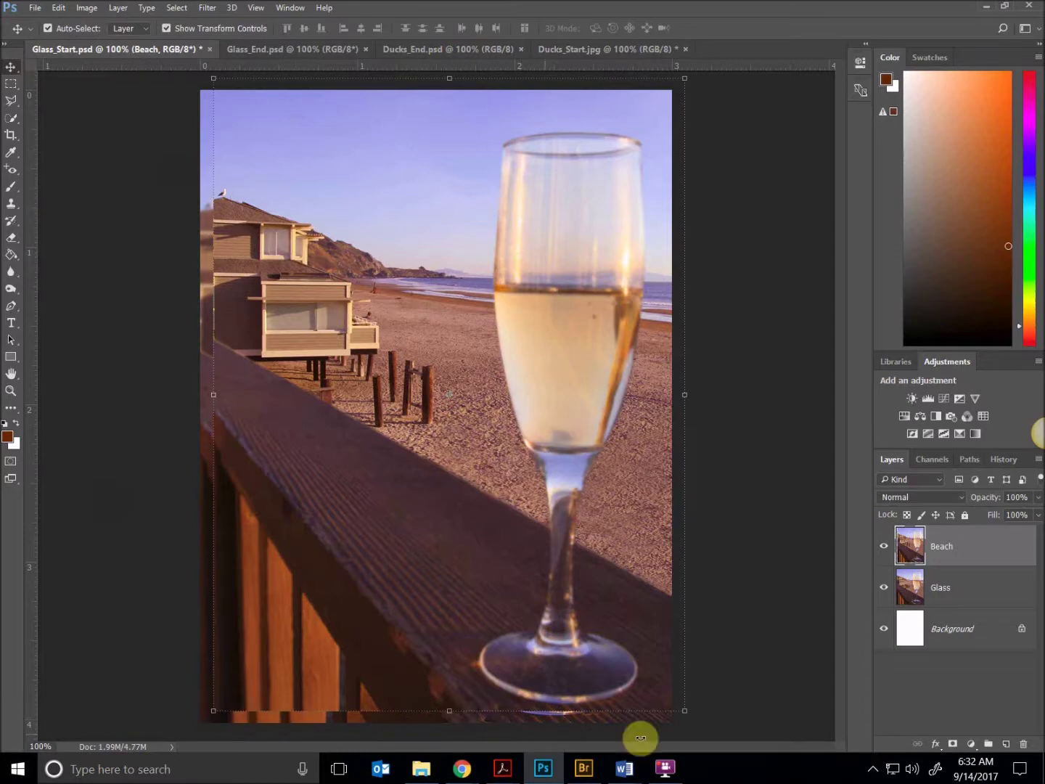
click(918, 683)
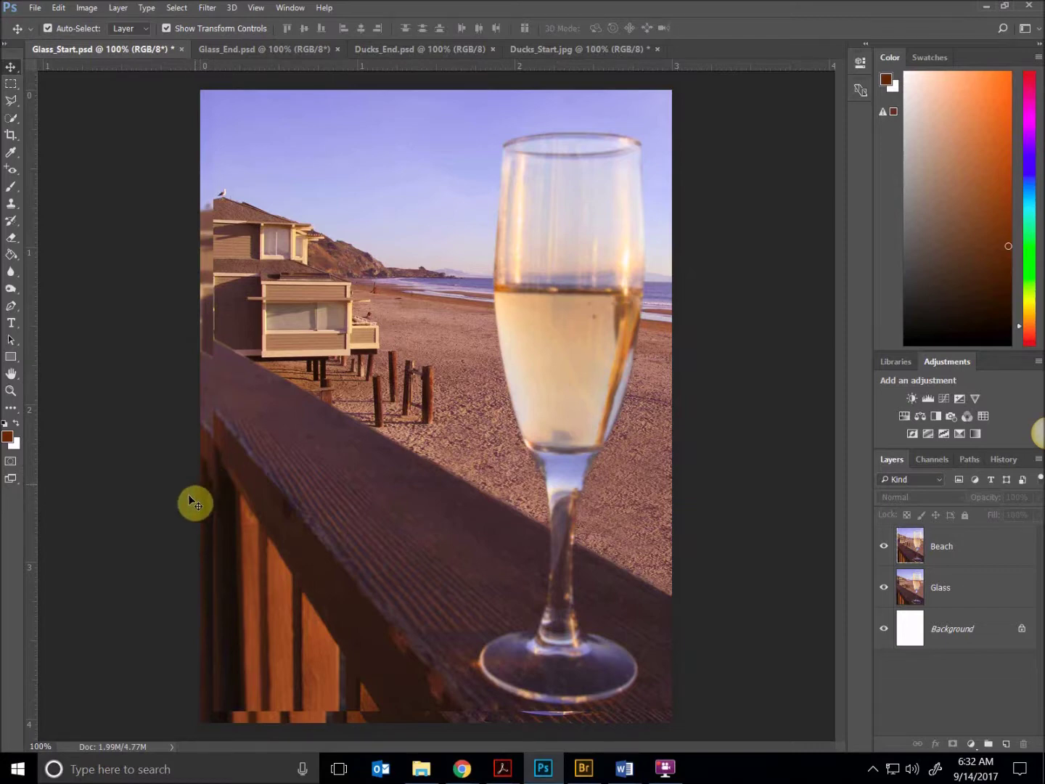
click(35, 8)
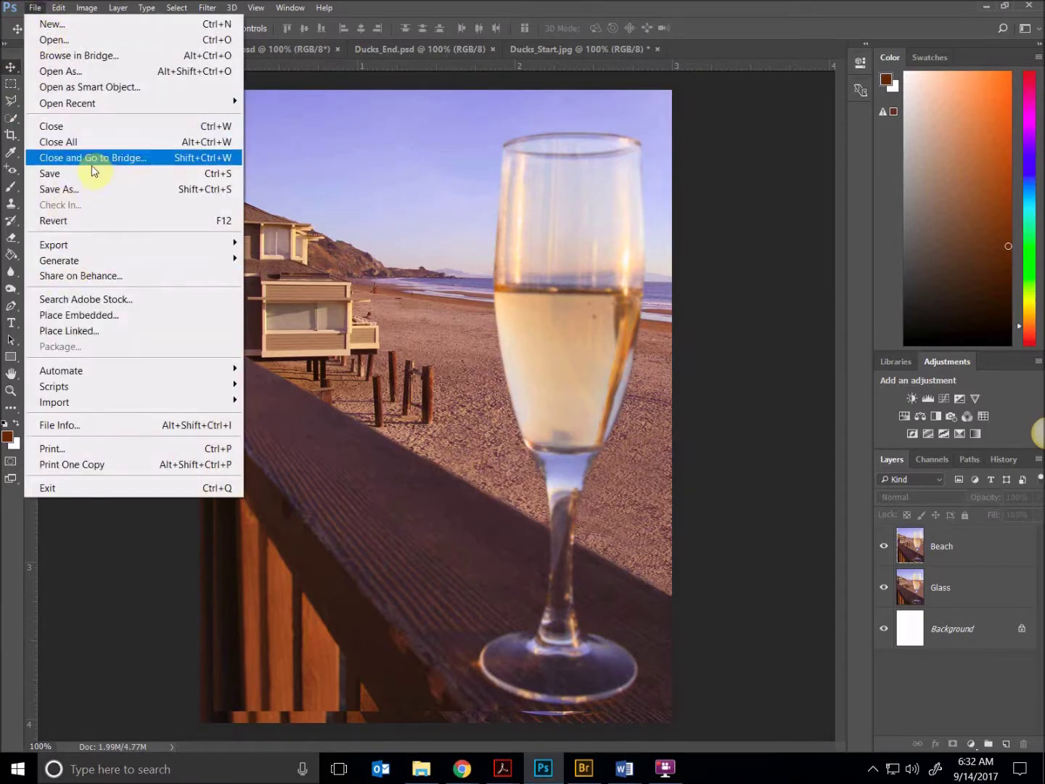
Save the composite over the student-named Glass_ .psd file, replacing it and accepting format options
click(103, 191)
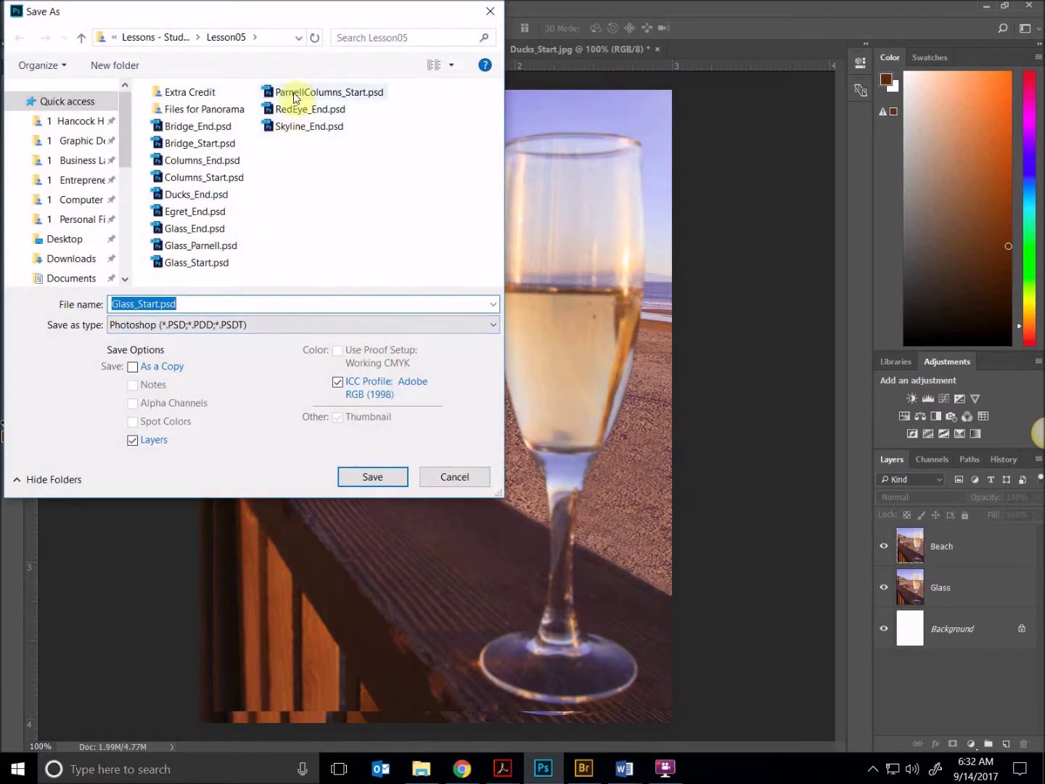
click(207, 245)
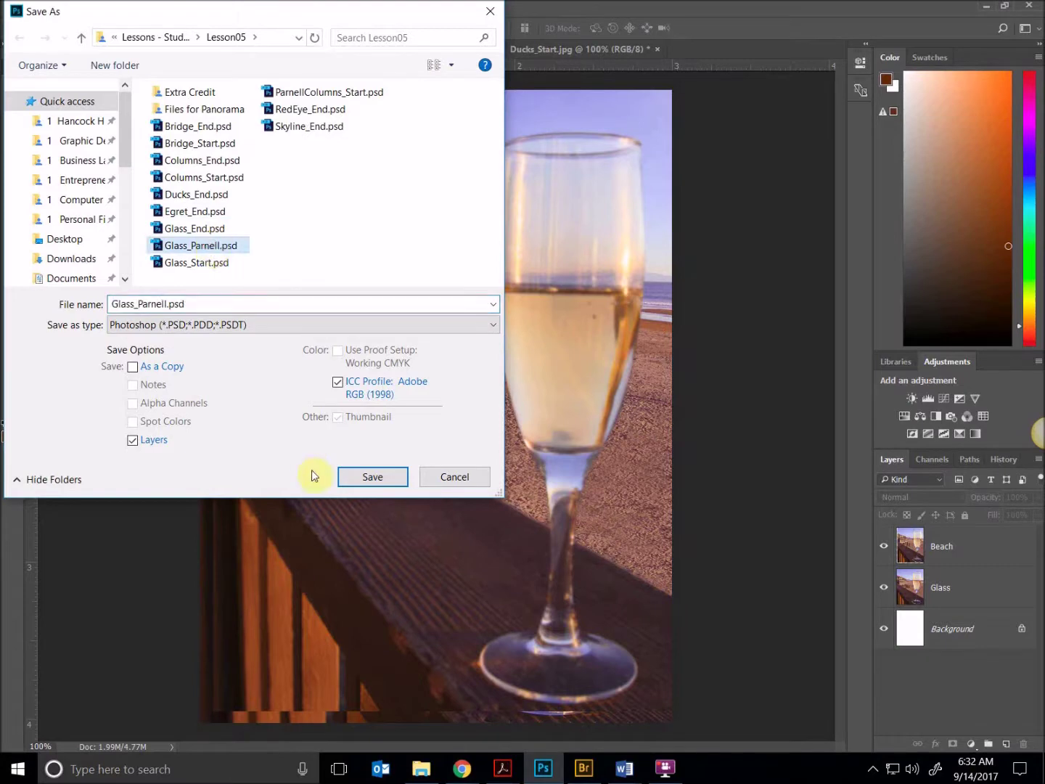
click(374, 479)
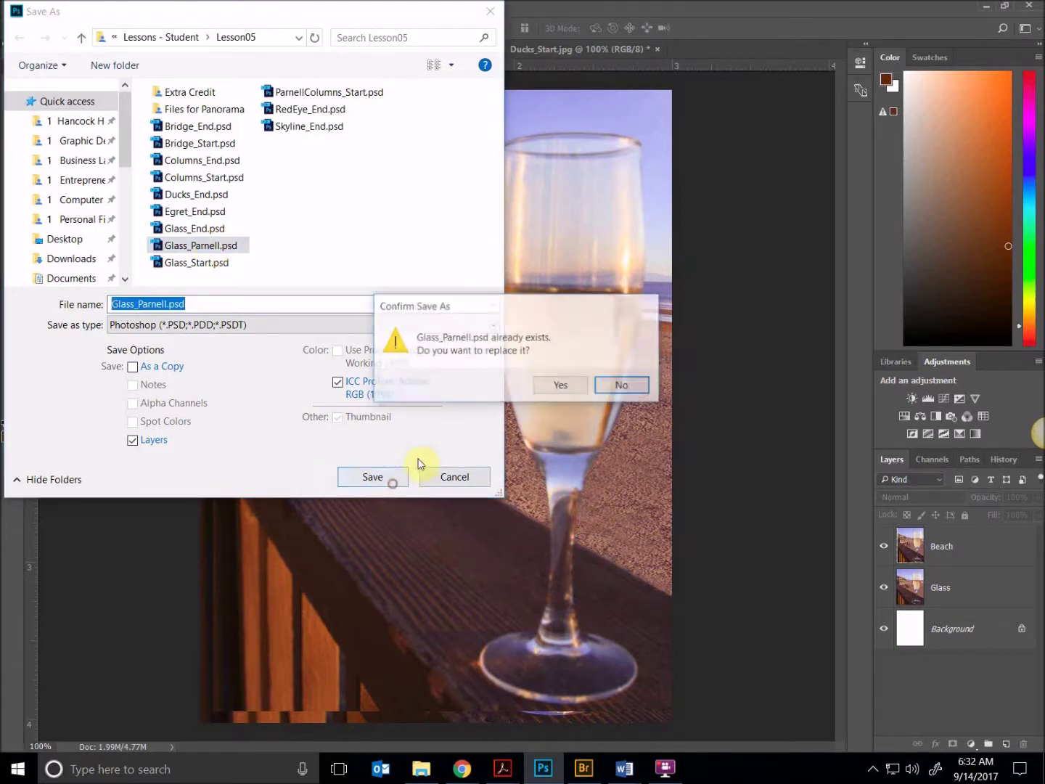
click(572, 389)
click(726, 242)
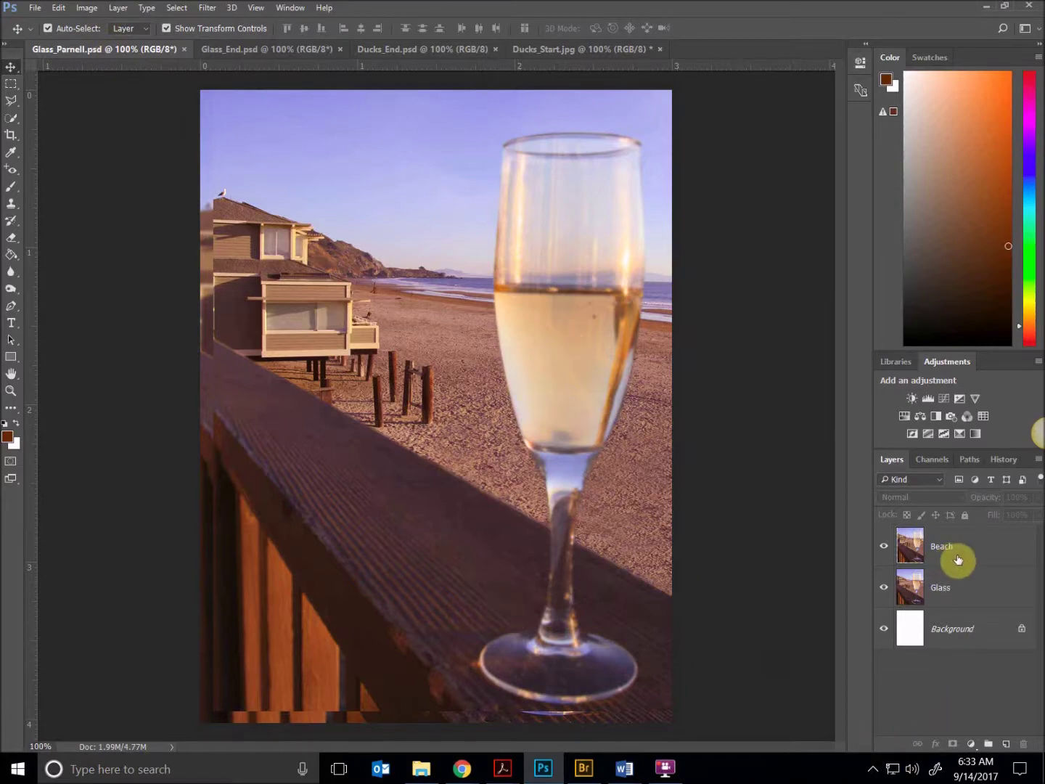
click(950, 602)
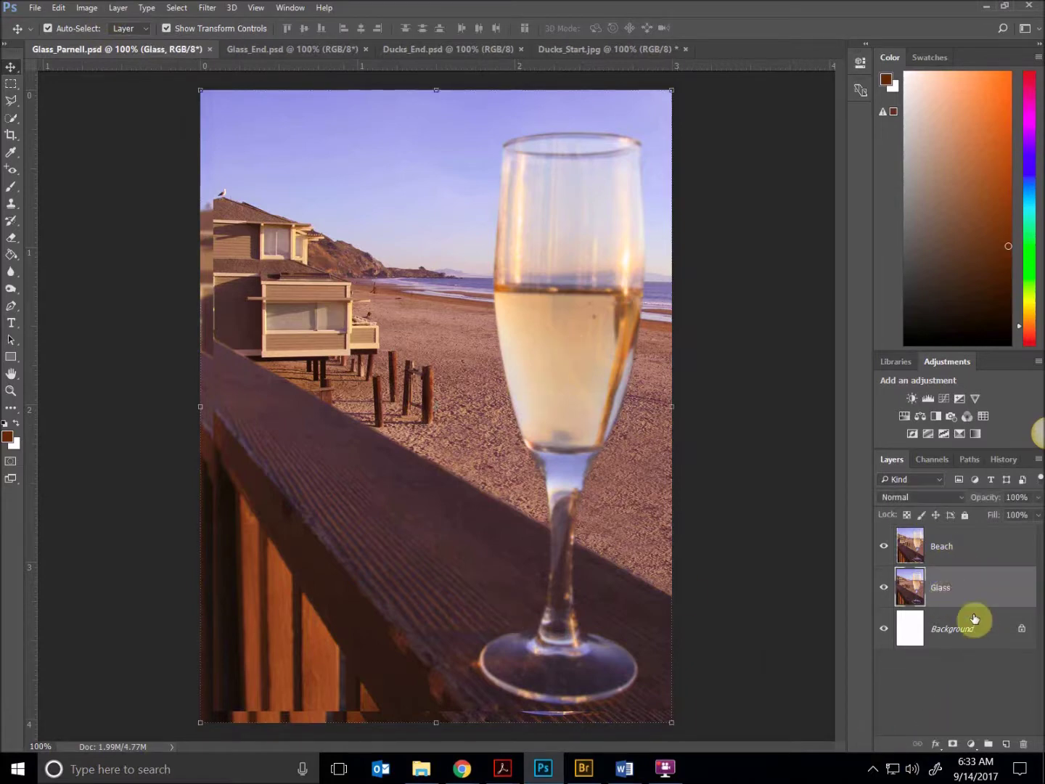
Practise selecting the Beach and Glass layers together, clearing the selection between tries
shift+click(959, 546)
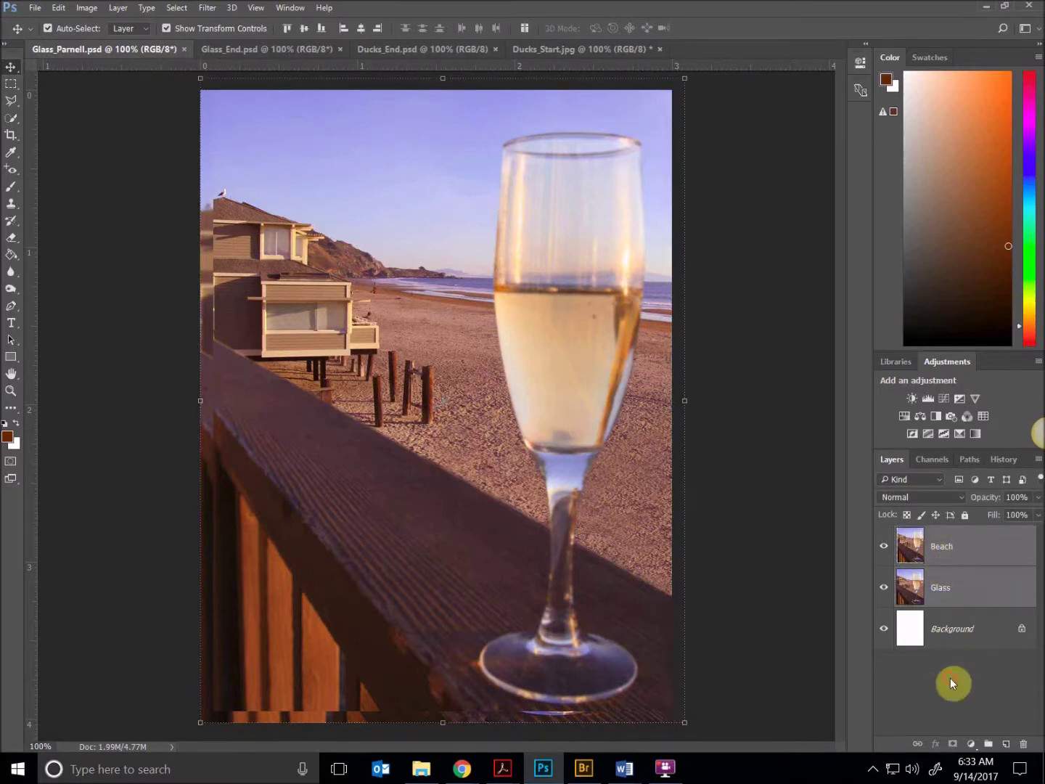
click(951, 678)
click(949, 558)
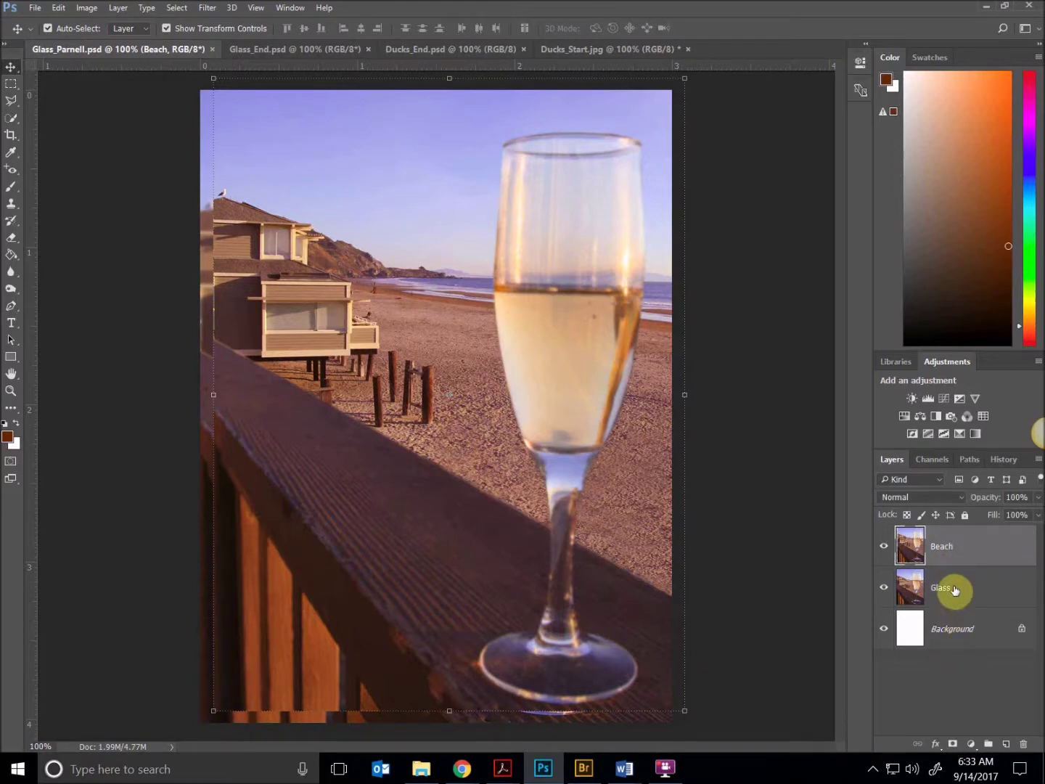
shift+click(953, 592)
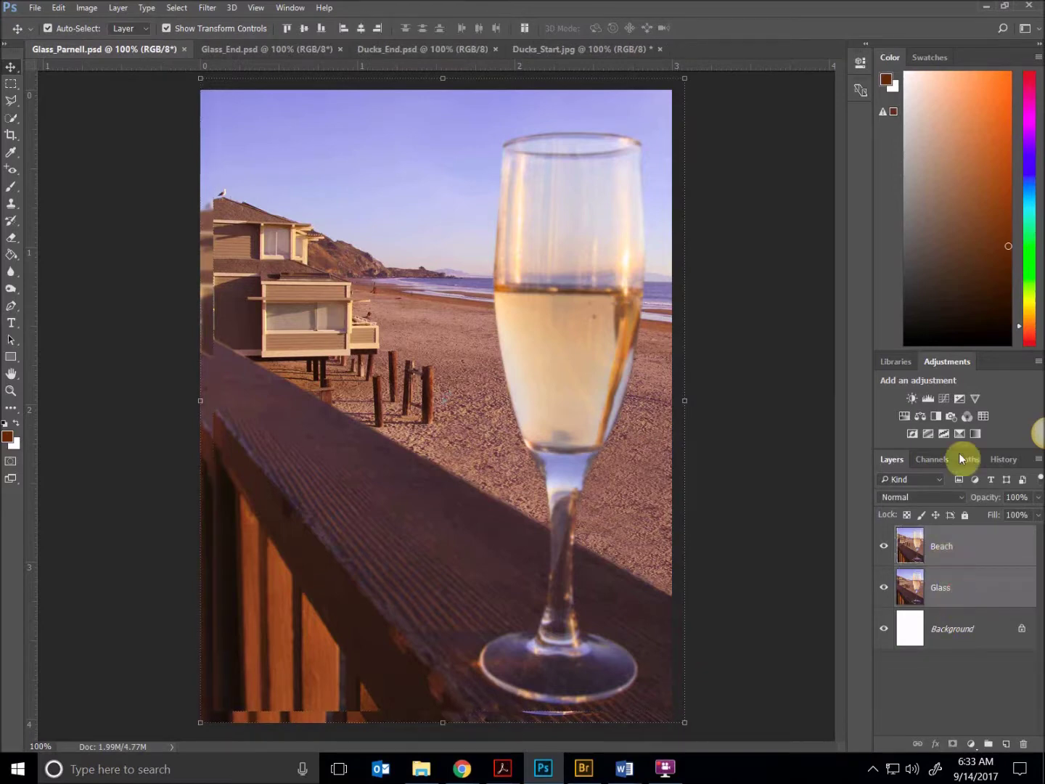
click(964, 704)
click(973, 586)
shift+click(983, 558)
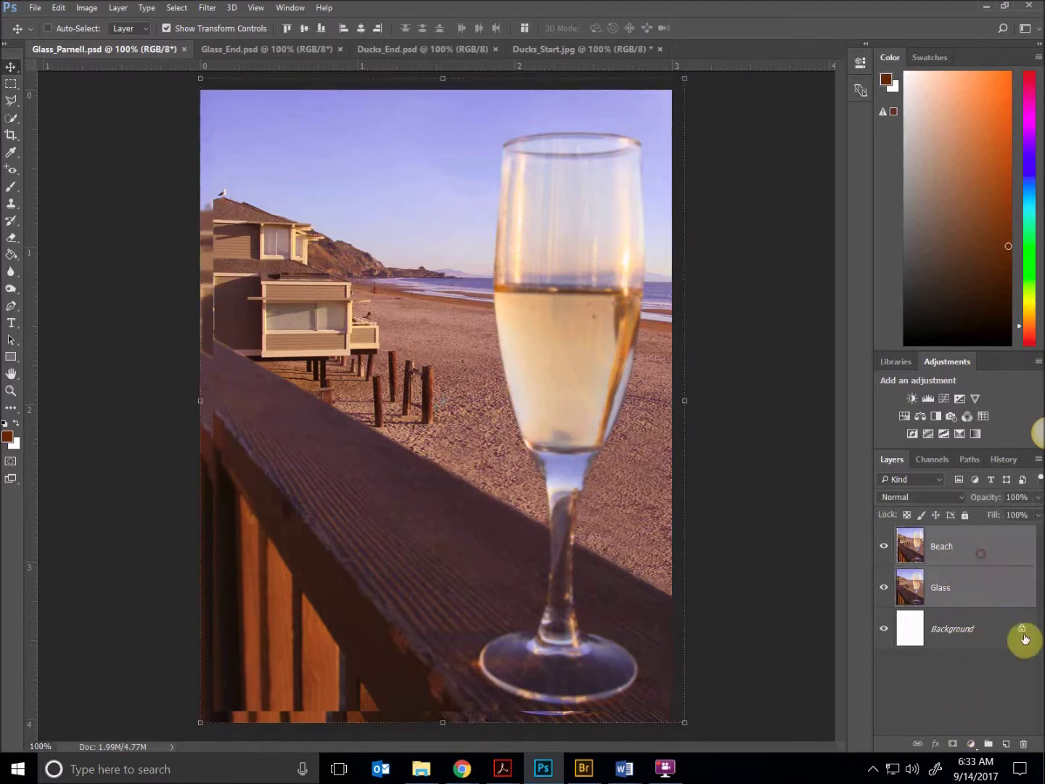
click(989, 685)
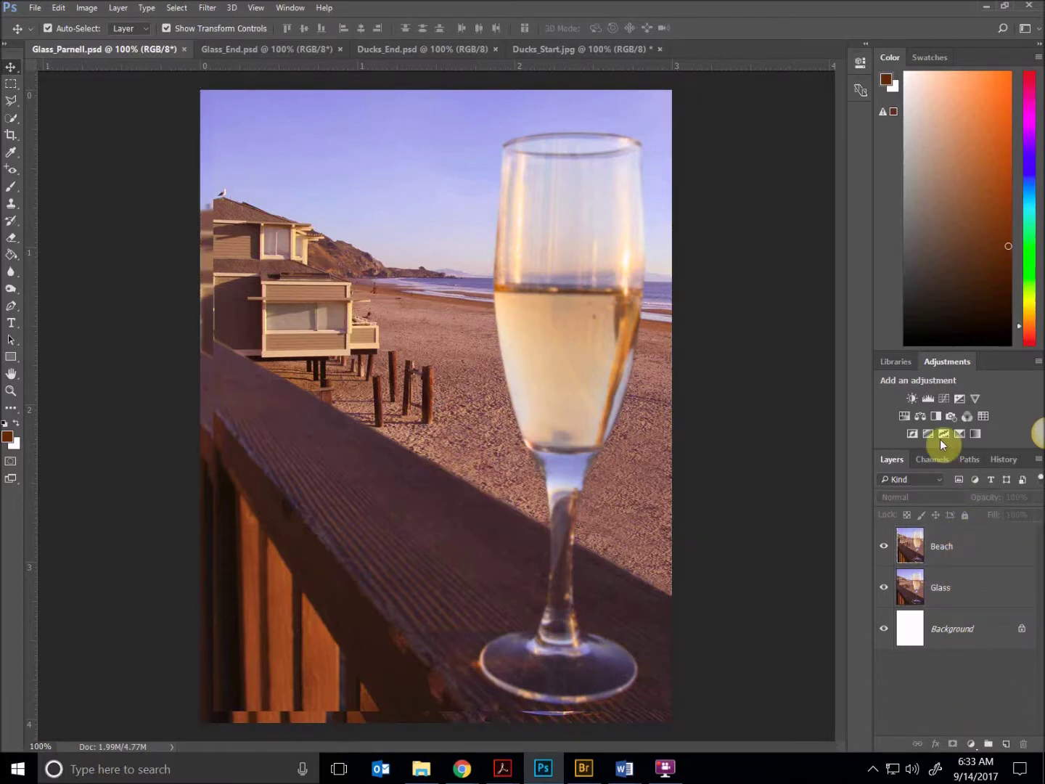
Try multi-selections including Background, finishing with only Beach and Glass selected
click(952, 543)
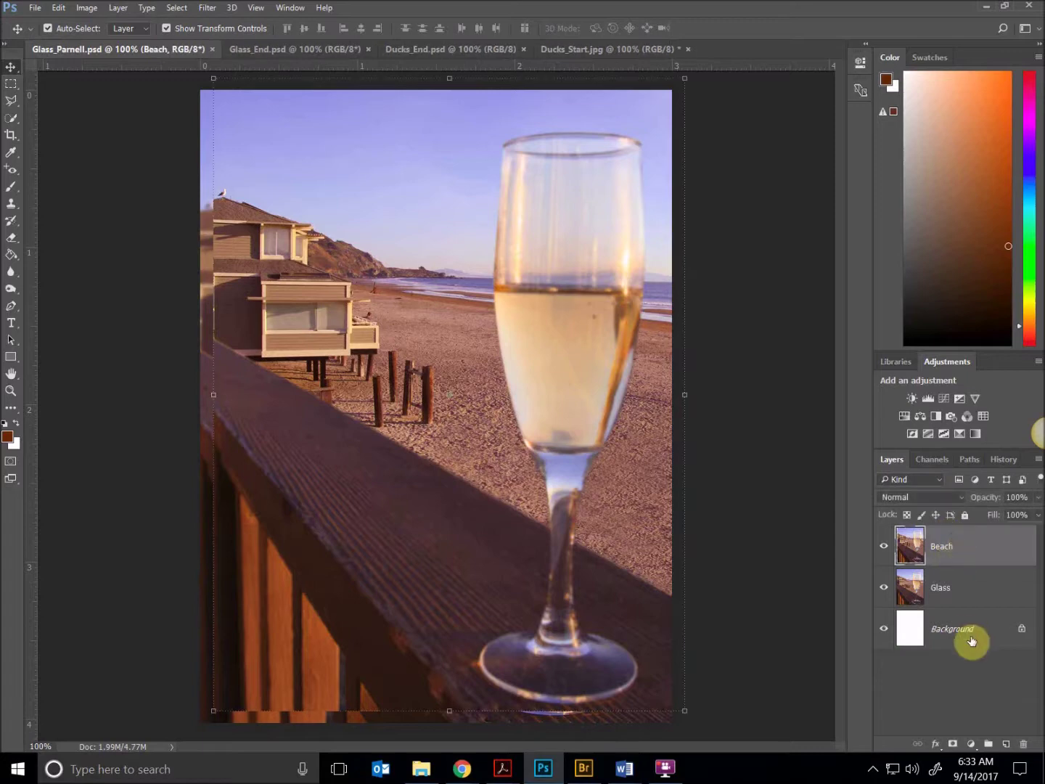
shift+click(963, 638)
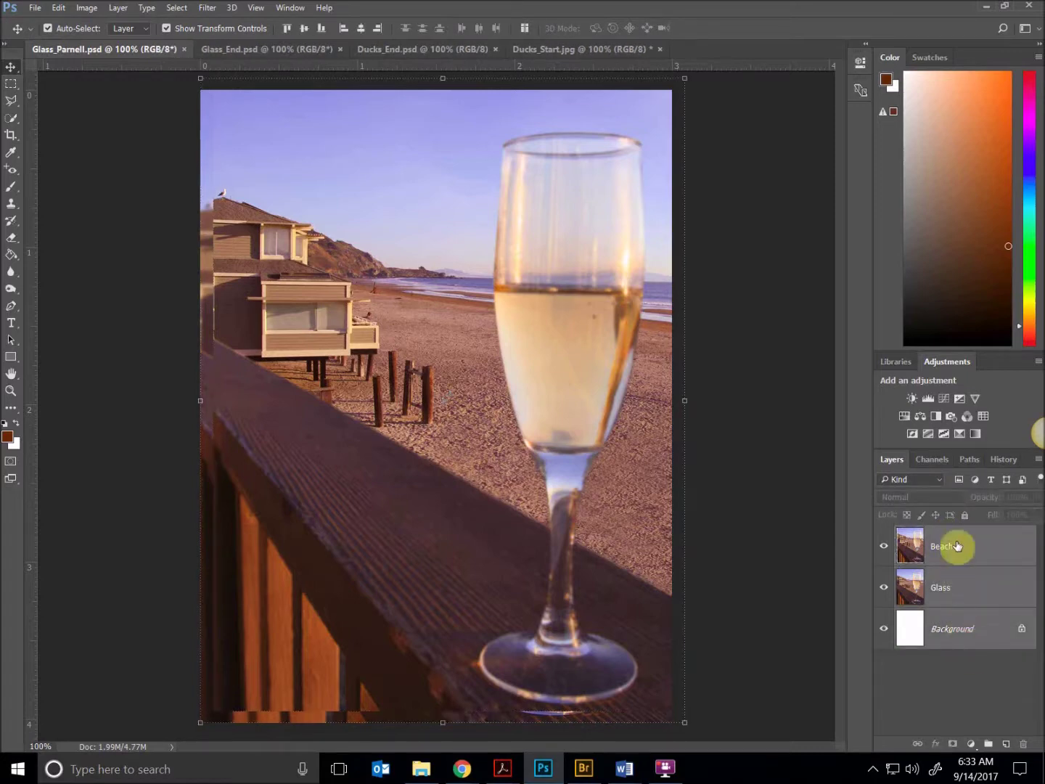
click(961, 693)
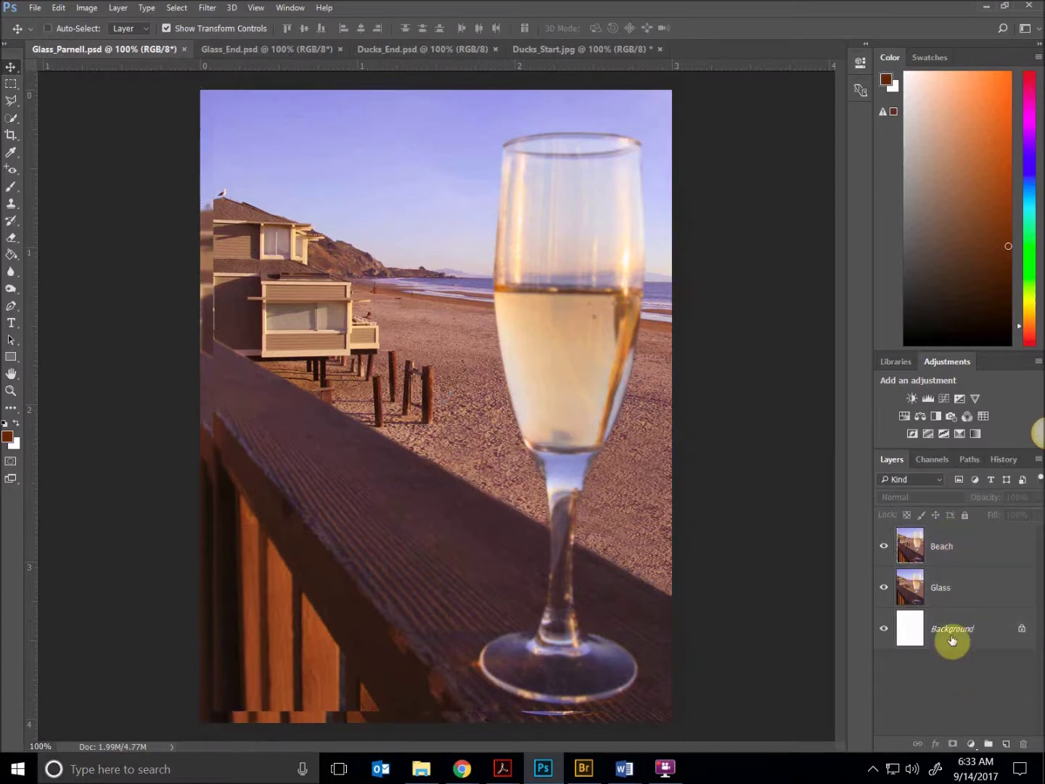
click(953, 638)
ctrl+click(950, 548)
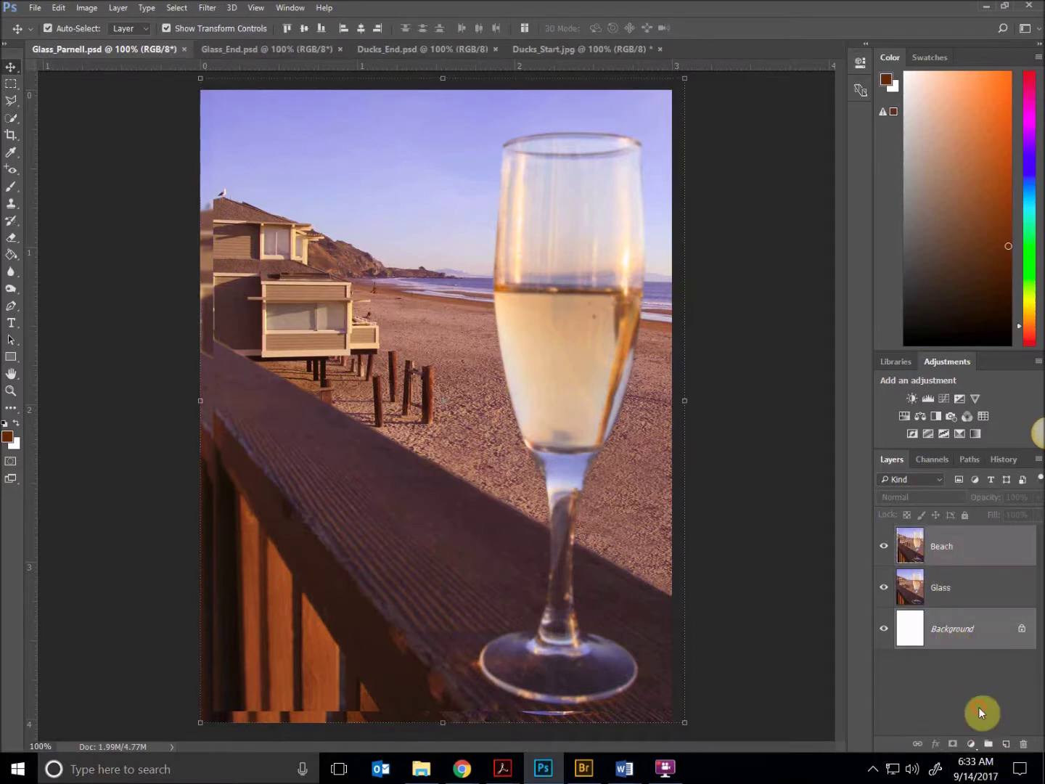
ctrl+click(980, 709)
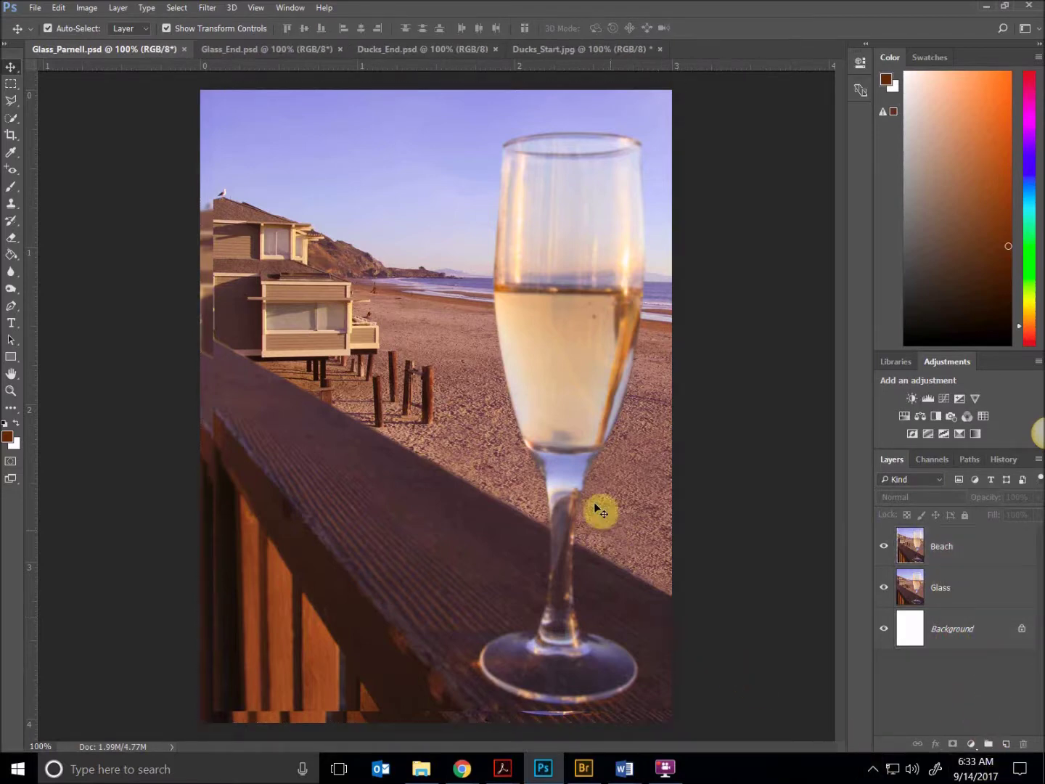
click(969, 559)
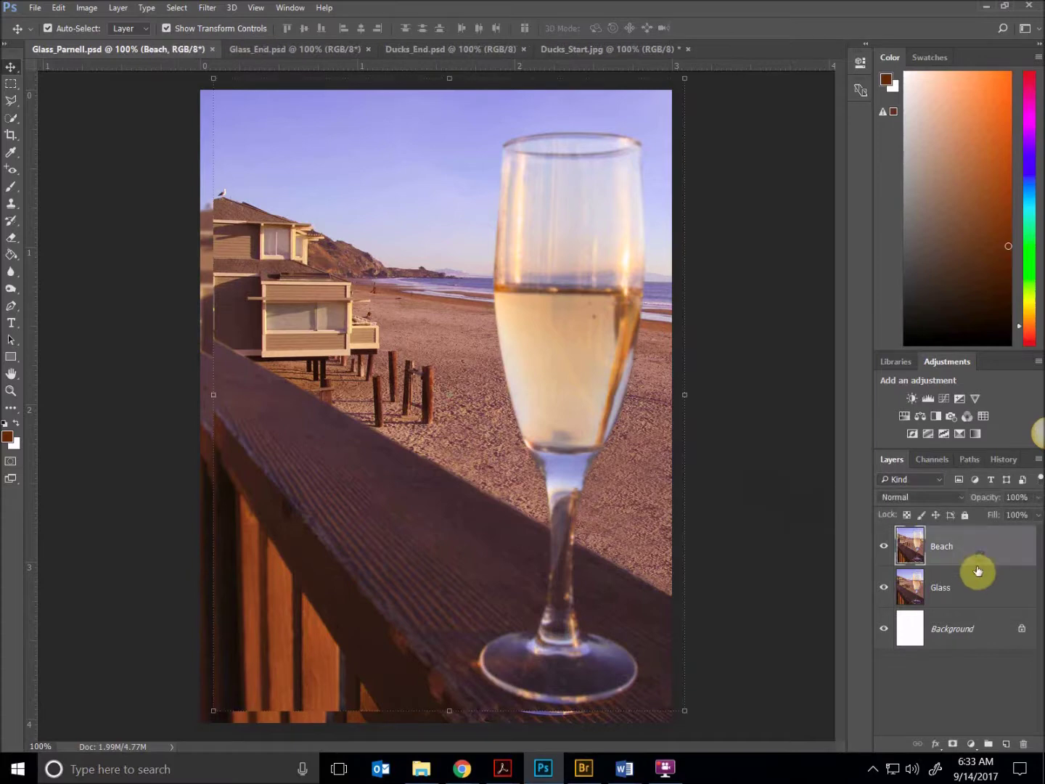
ctrl+click(976, 575)
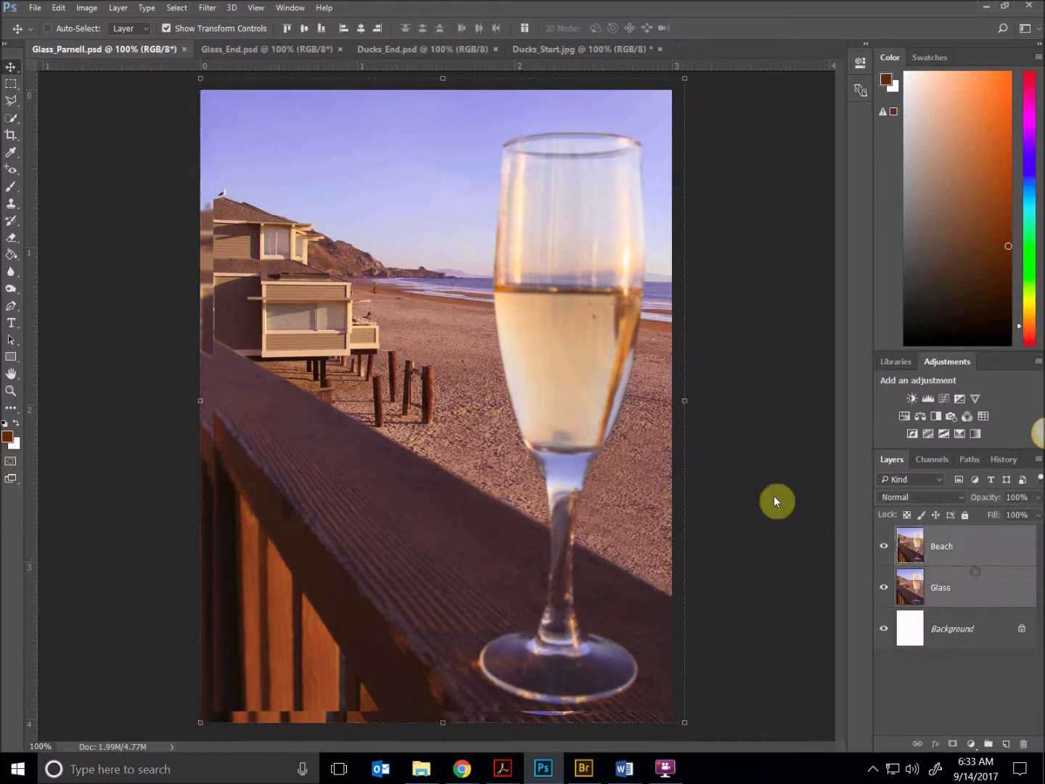
click(61, 9)
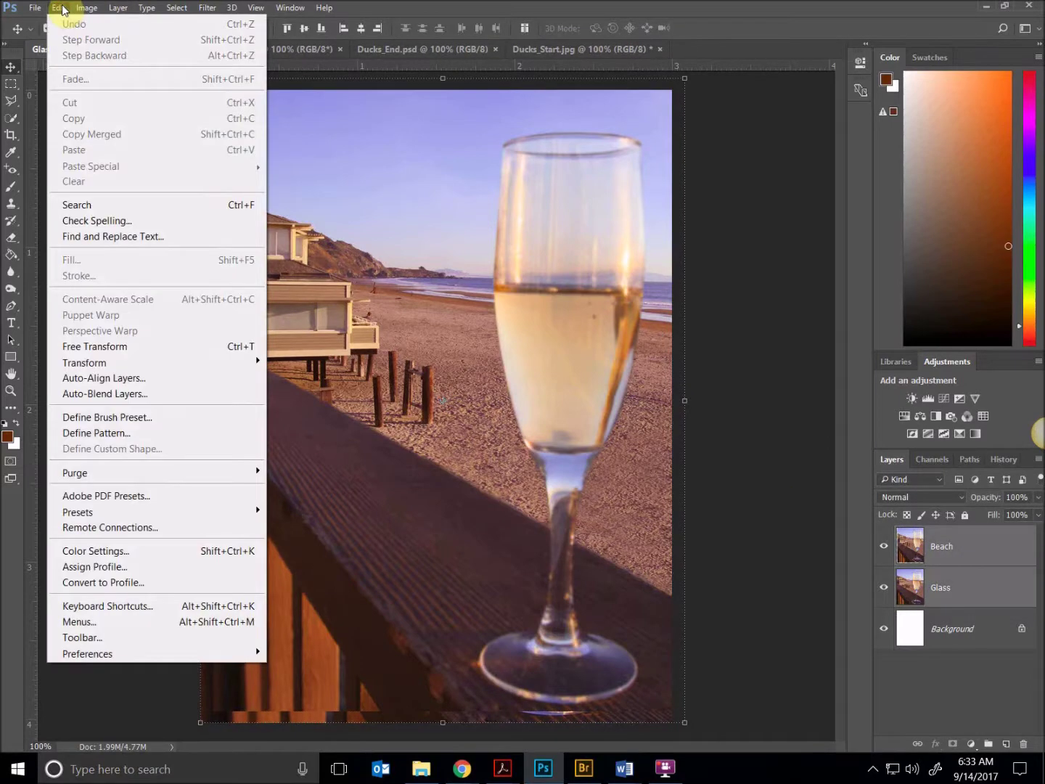
Auto-align Beach and Glass with Auto projection, vignette removal and geometric distortion left off
click(164, 379)
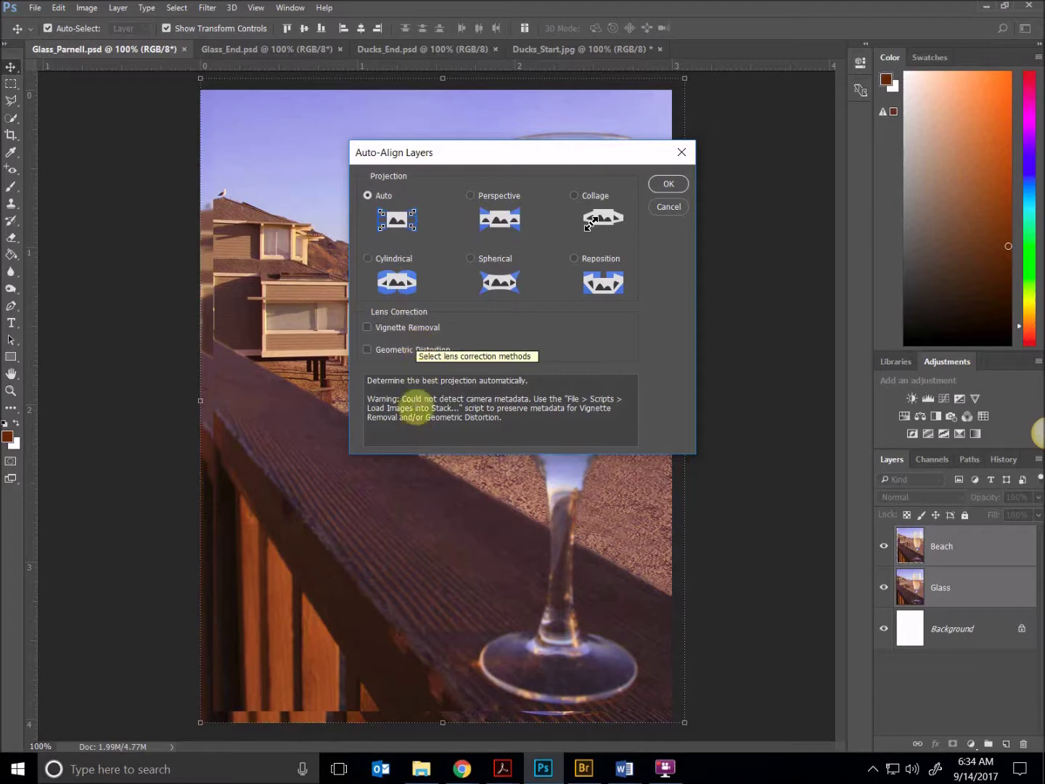
click(368, 329)
click(367, 350)
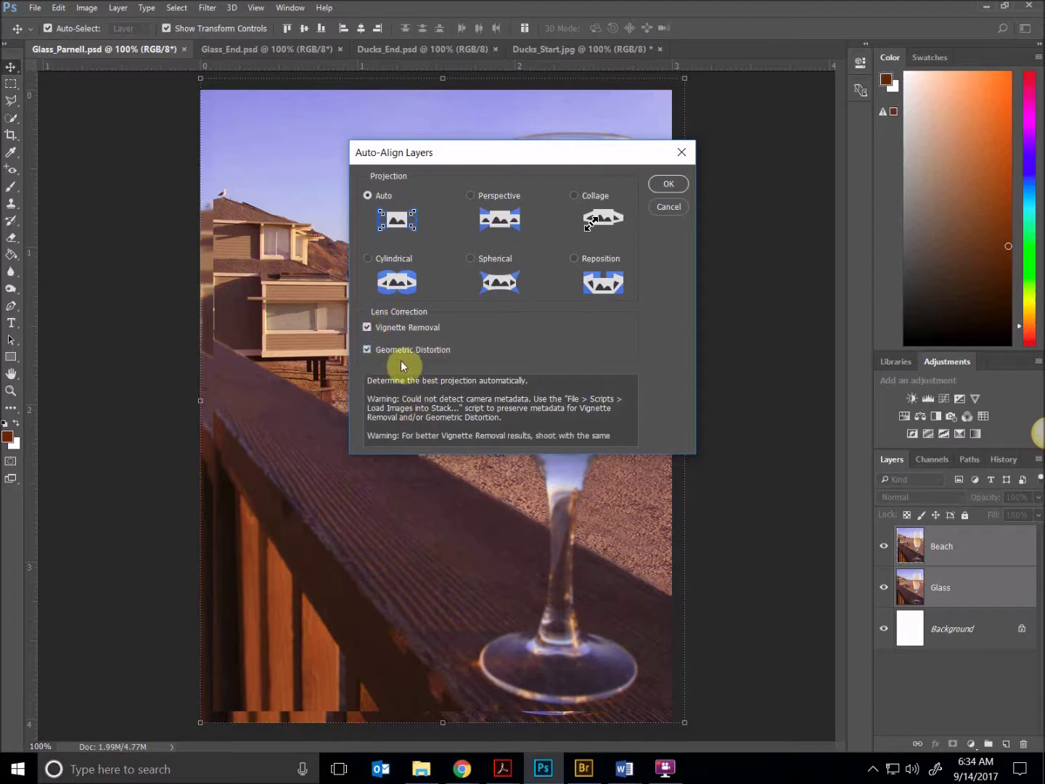
click(366, 327)
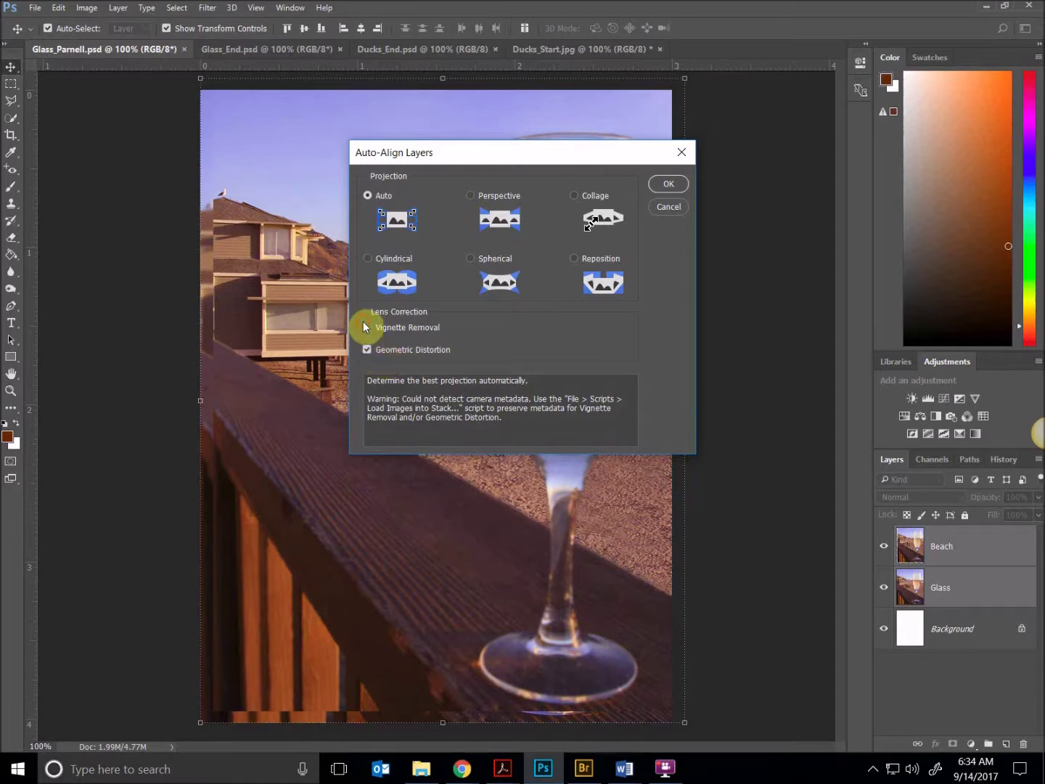
click(367, 351)
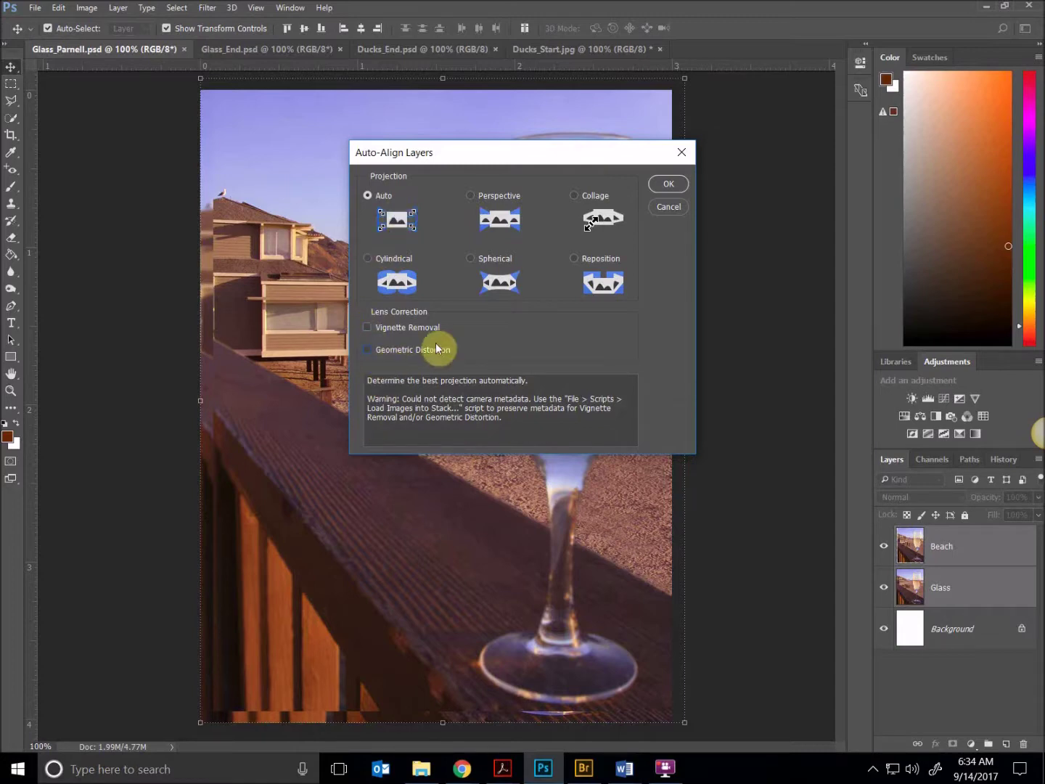
click(678, 189)
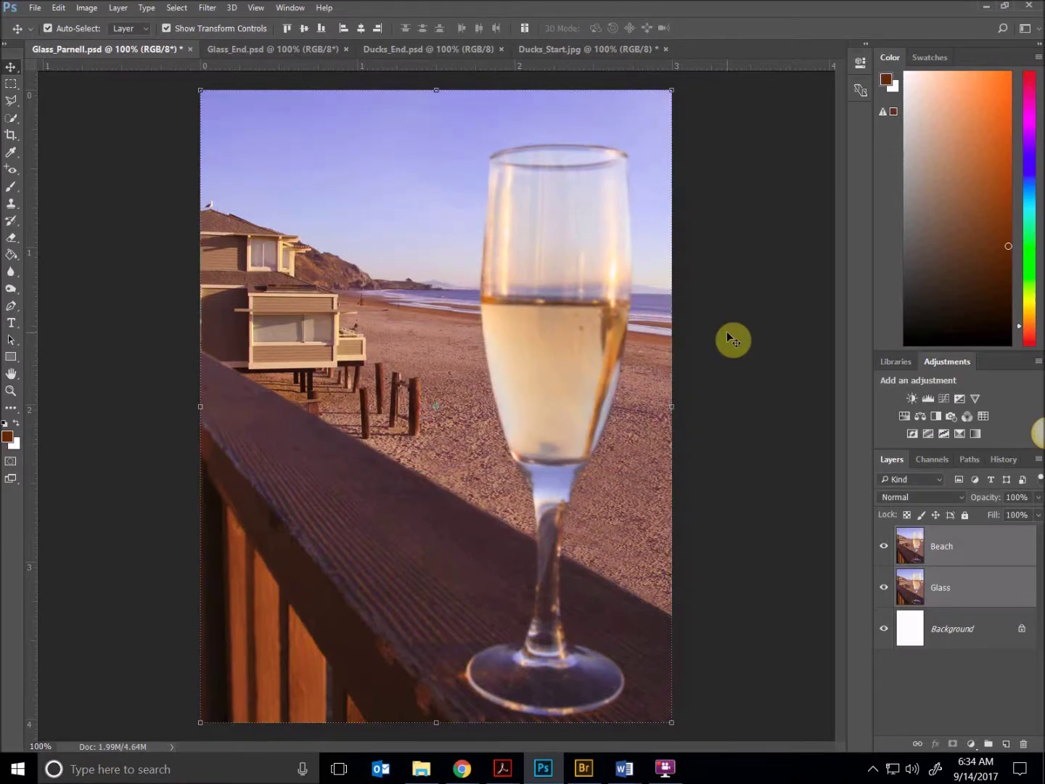
click(884, 552)
Toggle the Beach layer off and on to compare it with the blurrier Glass layer
click(885, 553)
click(886, 552)
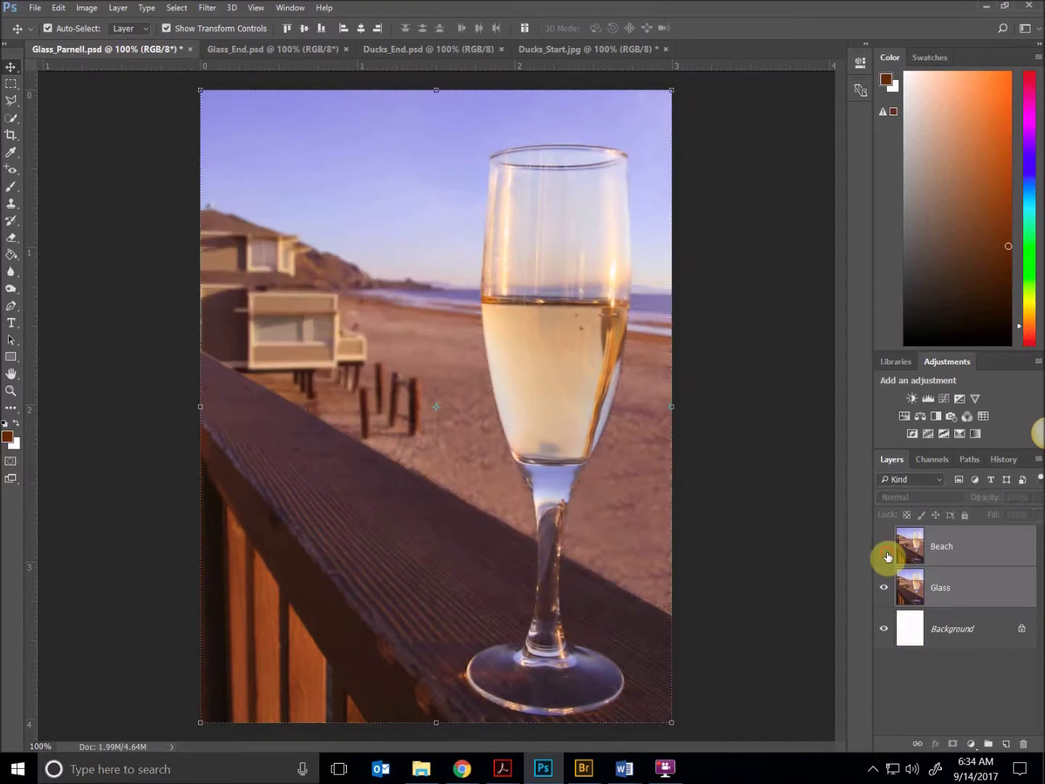
click(886, 553)
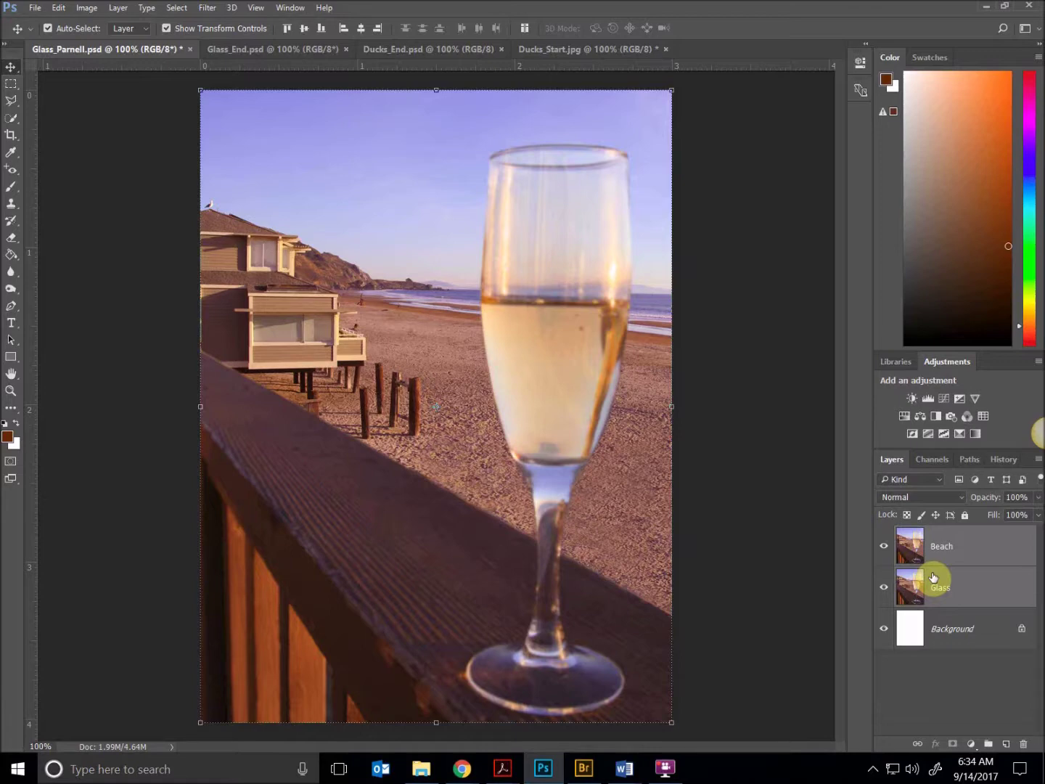
click(58, 8)
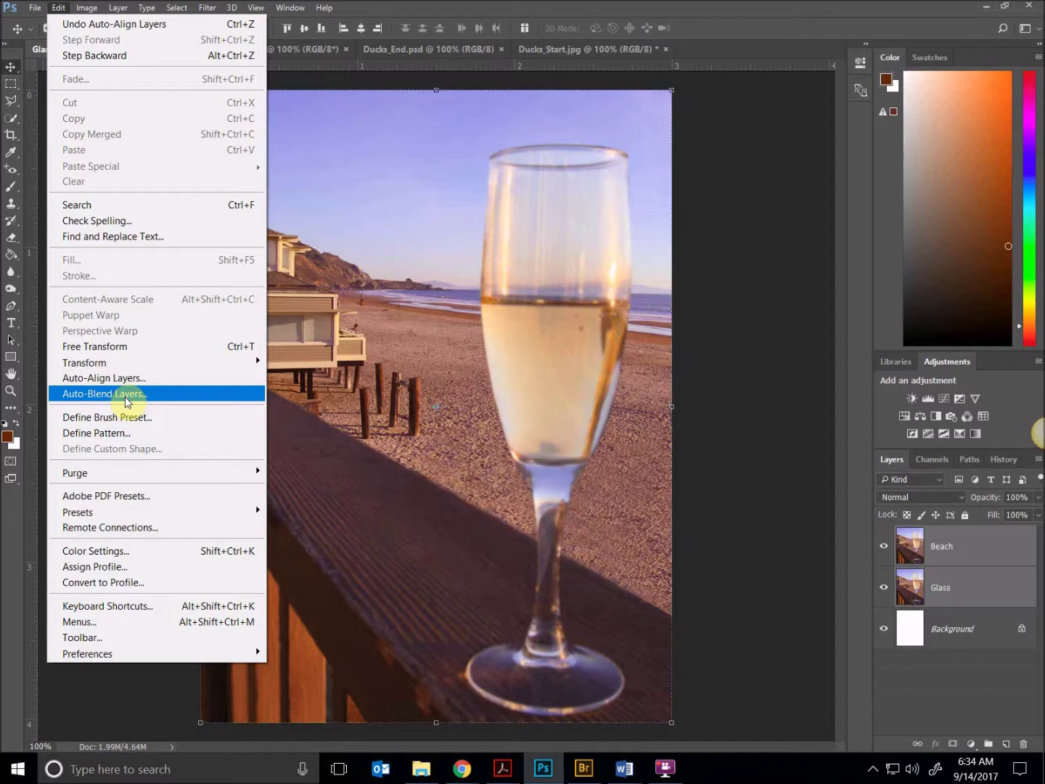
Auto-blend the Beach and Glass layers as stacked images with seamless tones and colors
click(127, 394)
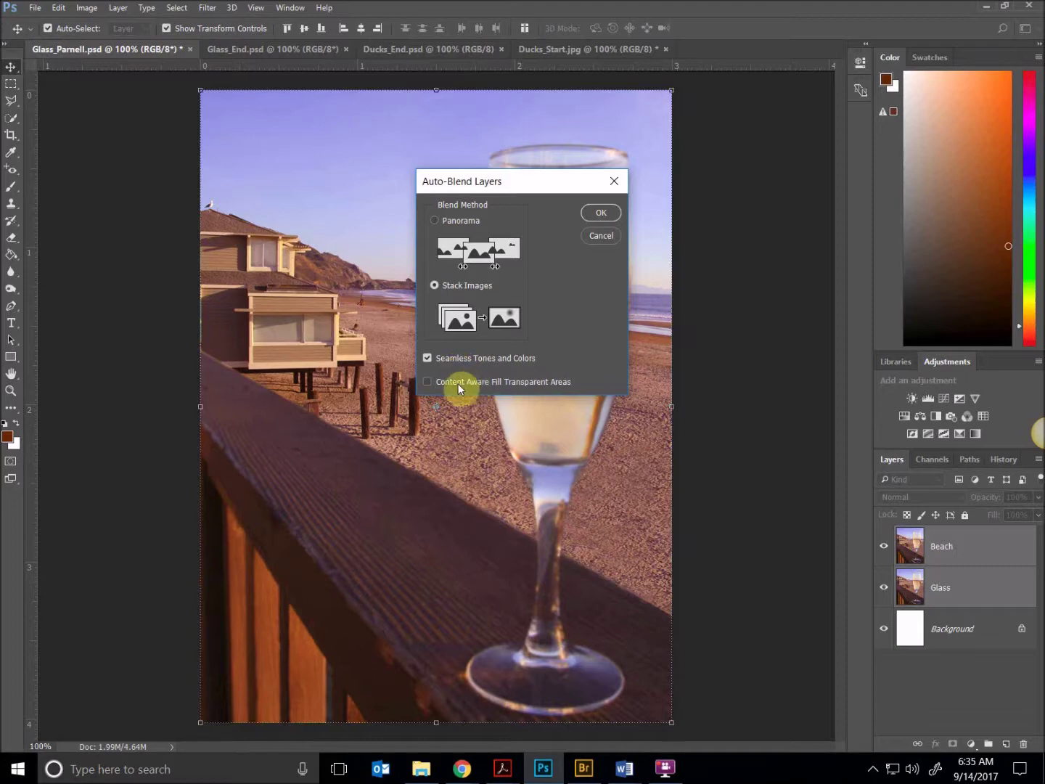
click(601, 215)
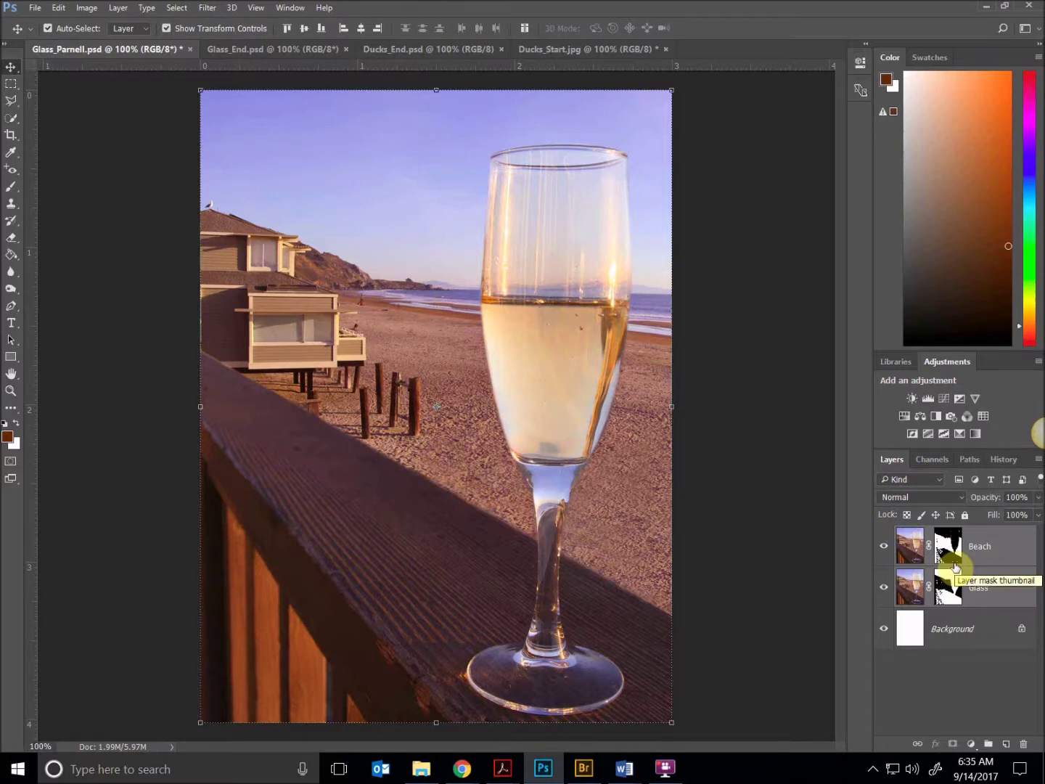
Select the Beach layer and toggle its visibility to inspect its blend mask
click(971, 682)
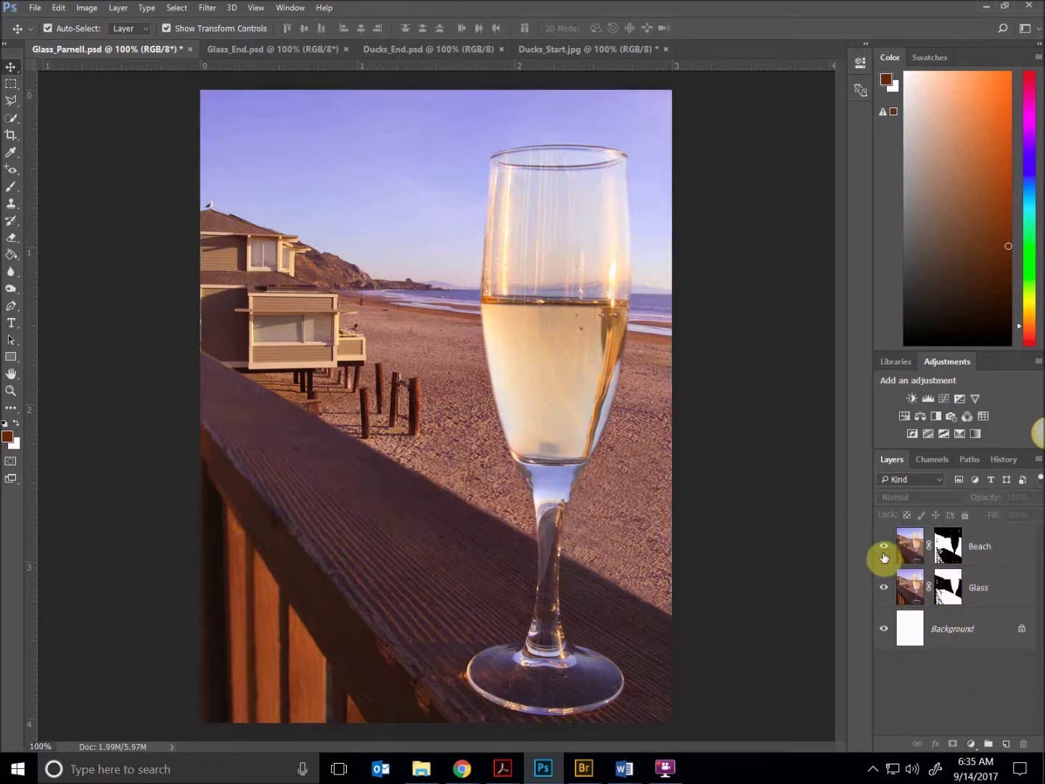
click(904, 555)
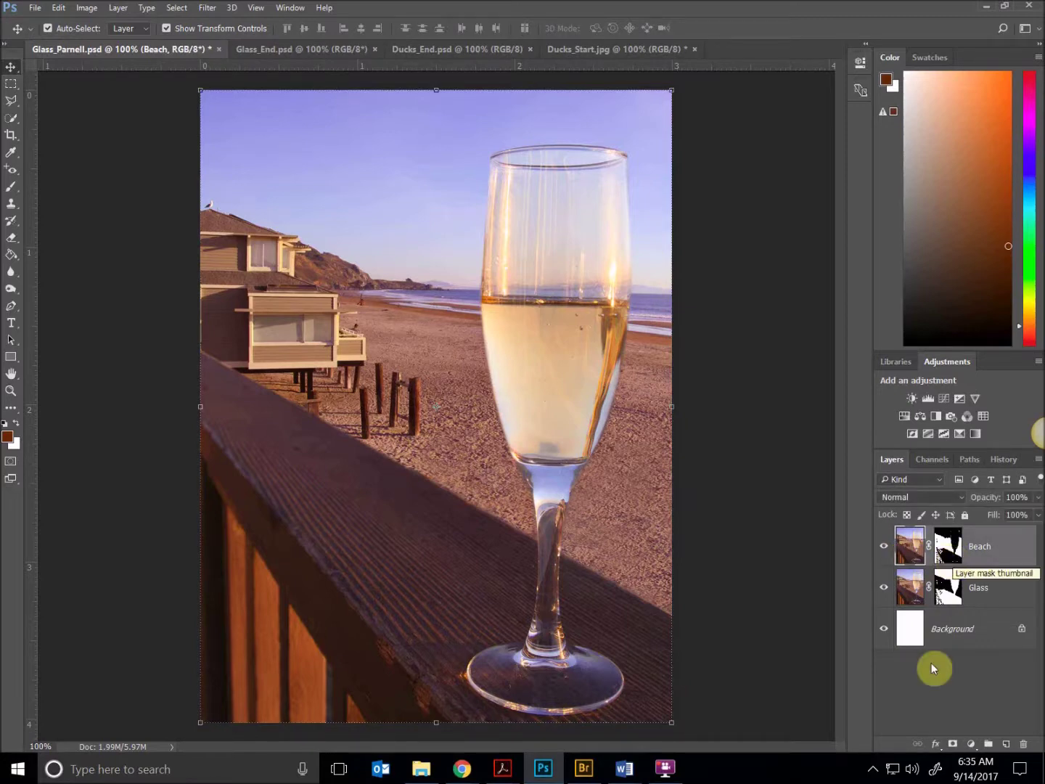
ctrl+click(888, 550)
click(887, 549)
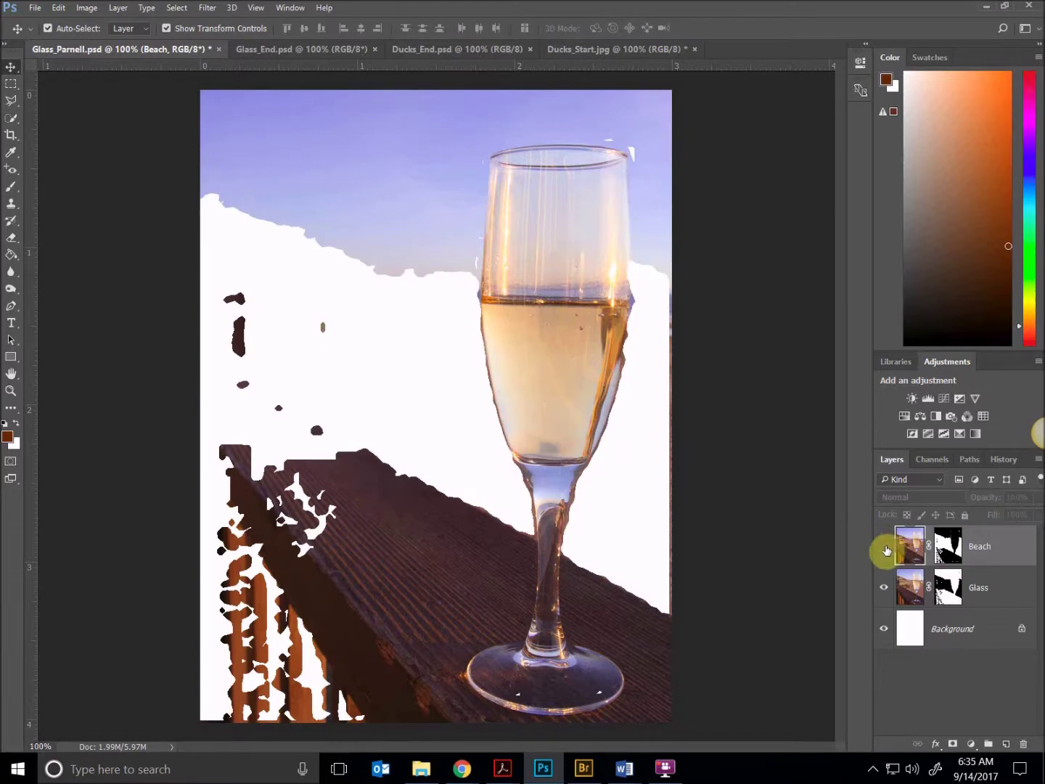
click(885, 550)
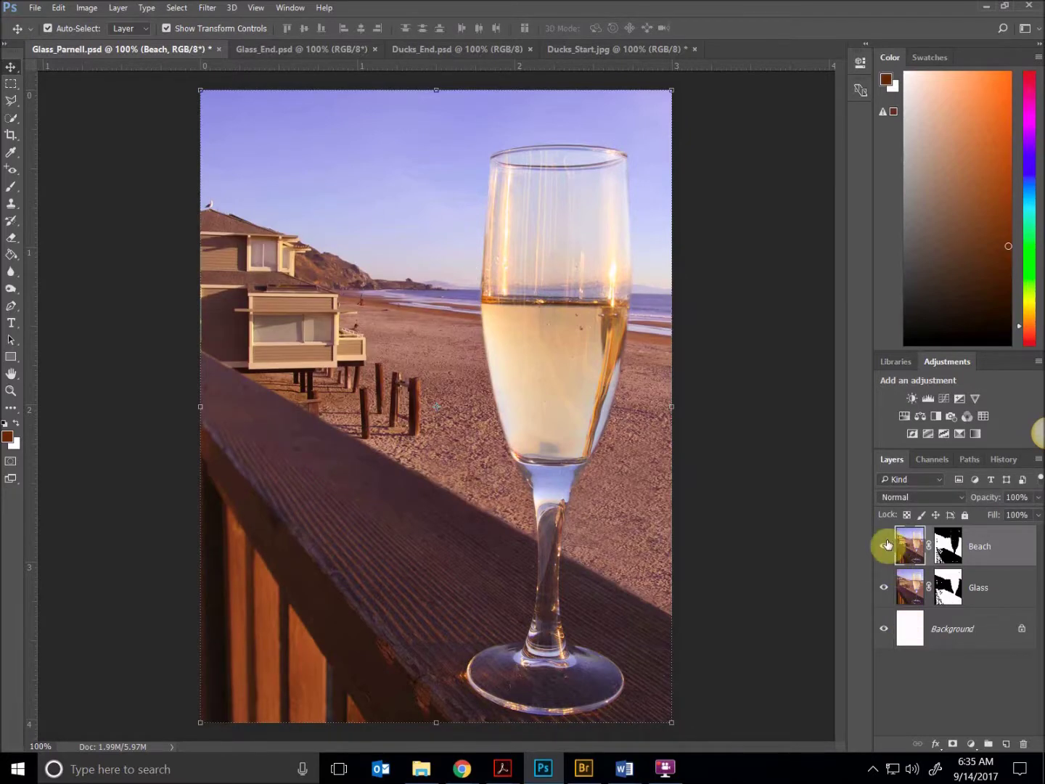
click(885, 550)
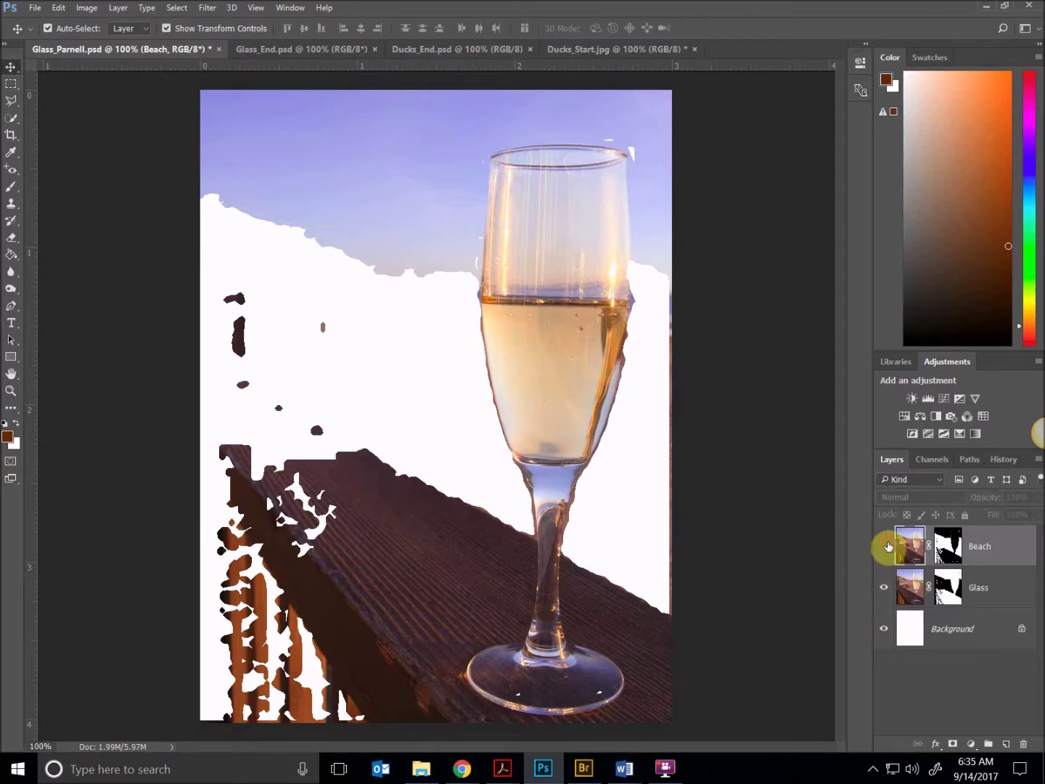
click(885, 546)
Hide and show the Glass layer to view the Beach layer alone, then bring up History
click(885, 588)
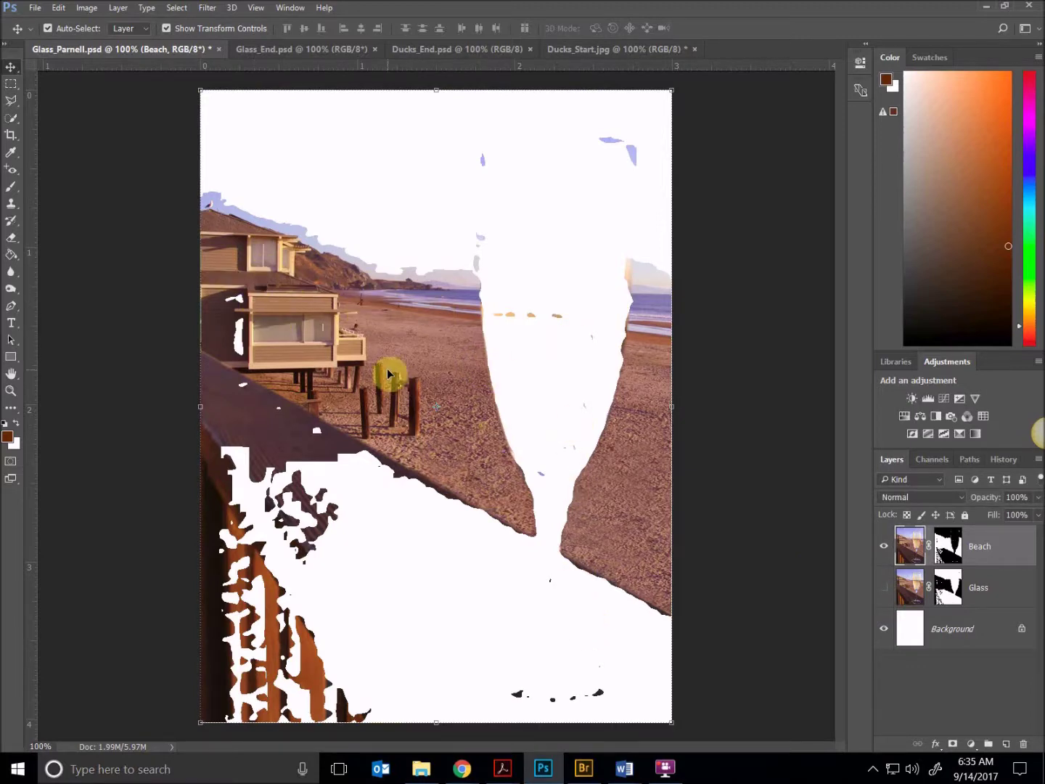
click(884, 587)
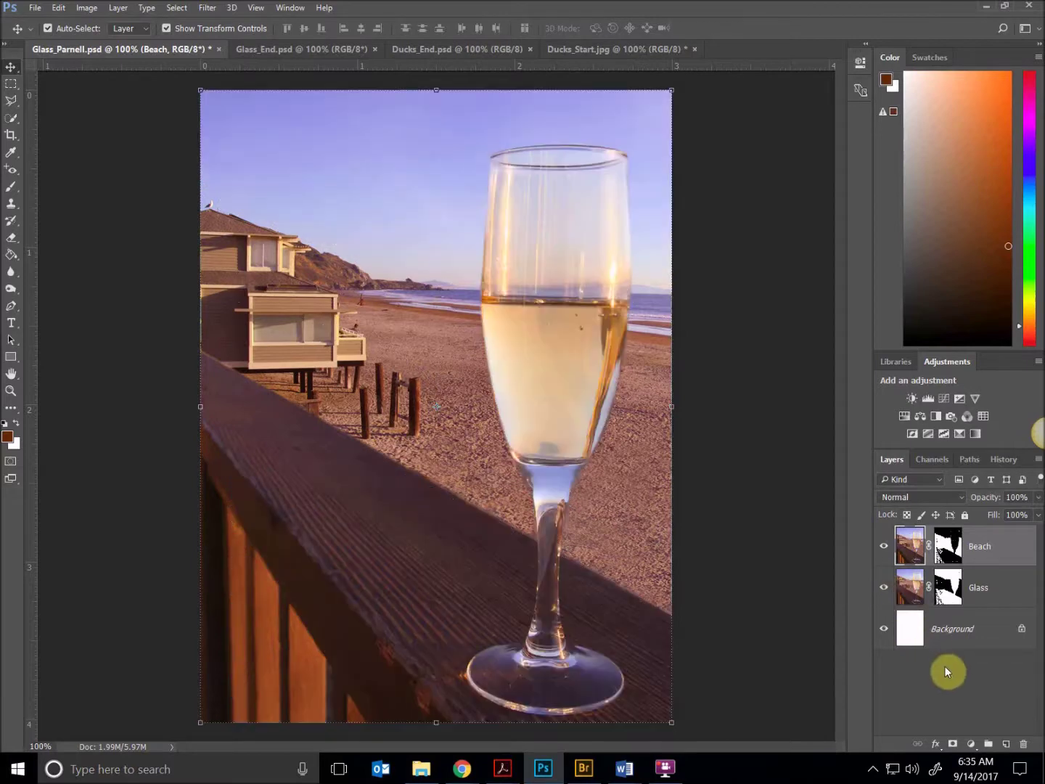
click(1003, 460)
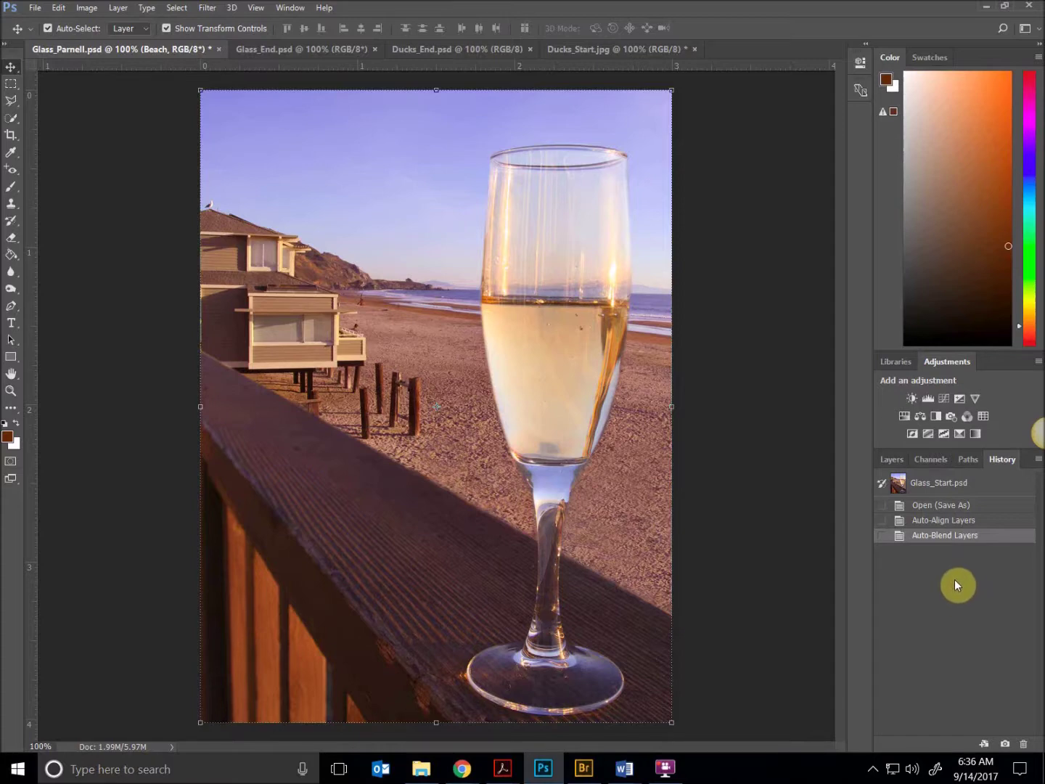
Compare the pre- and post-blend History states, save Glass_Parnell.psd, and view Glass_End.psd
click(960, 523)
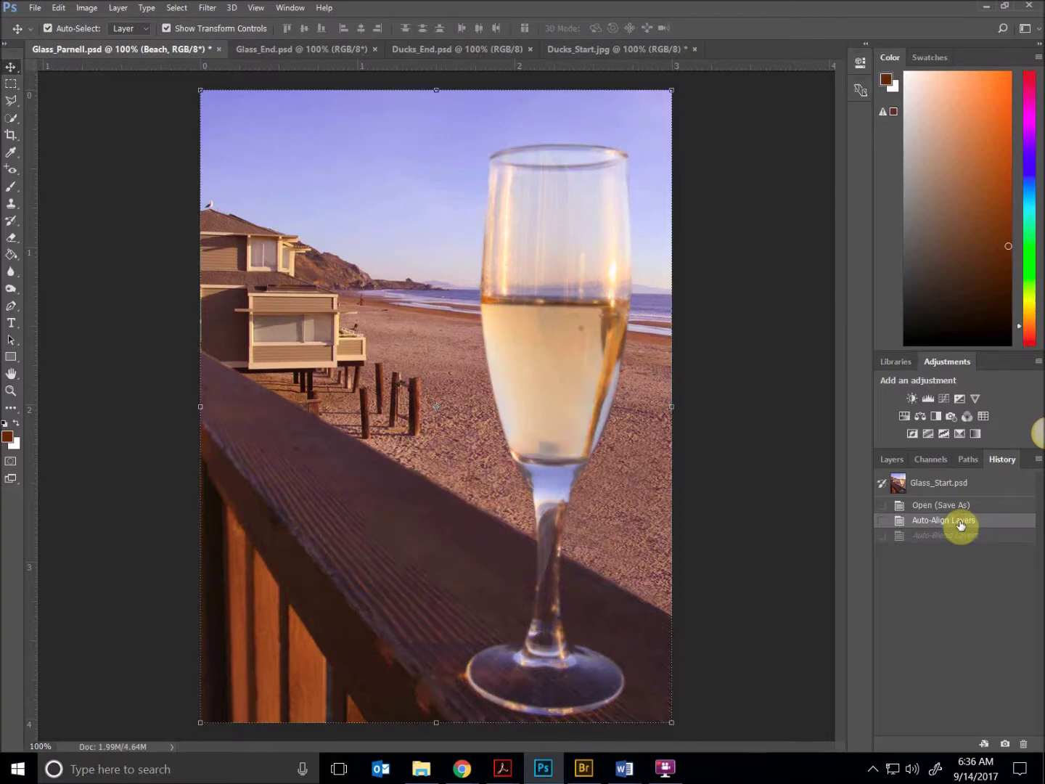
click(956, 538)
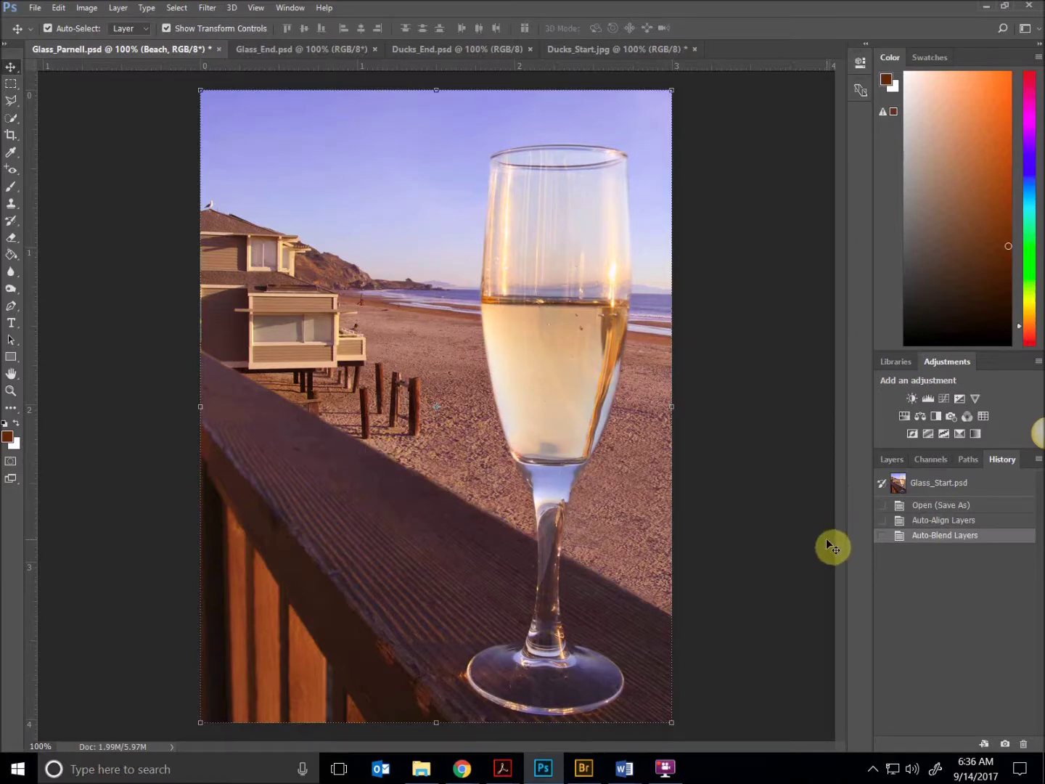
click(889, 459)
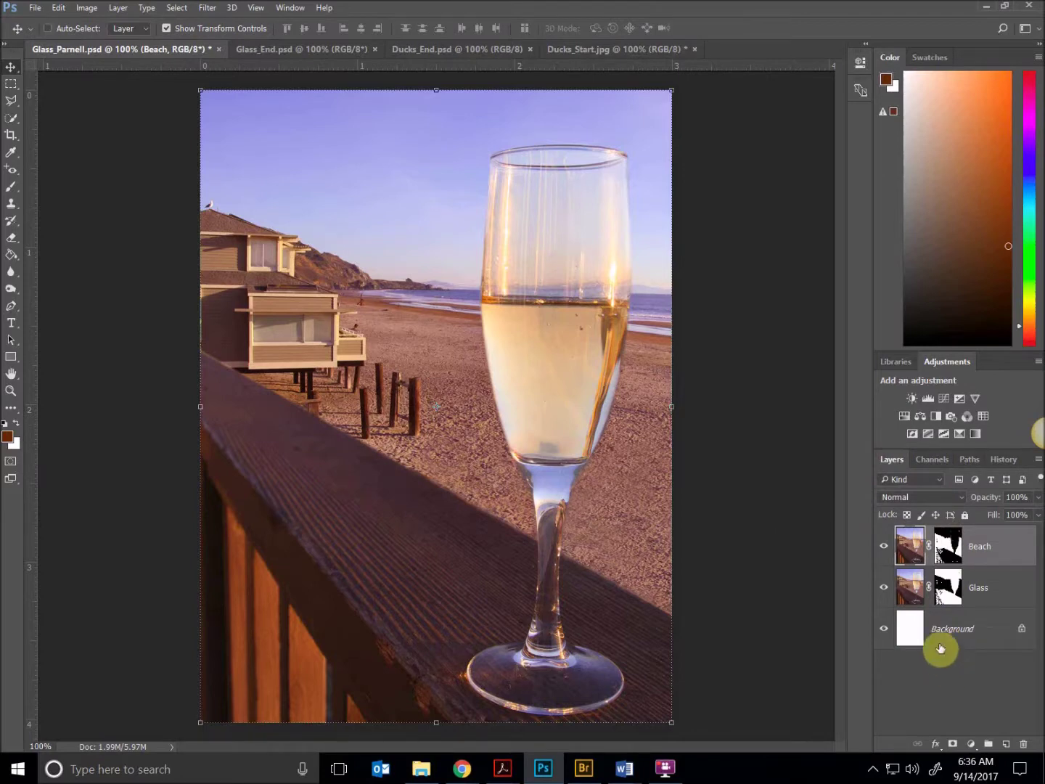
key(ctrl+s)
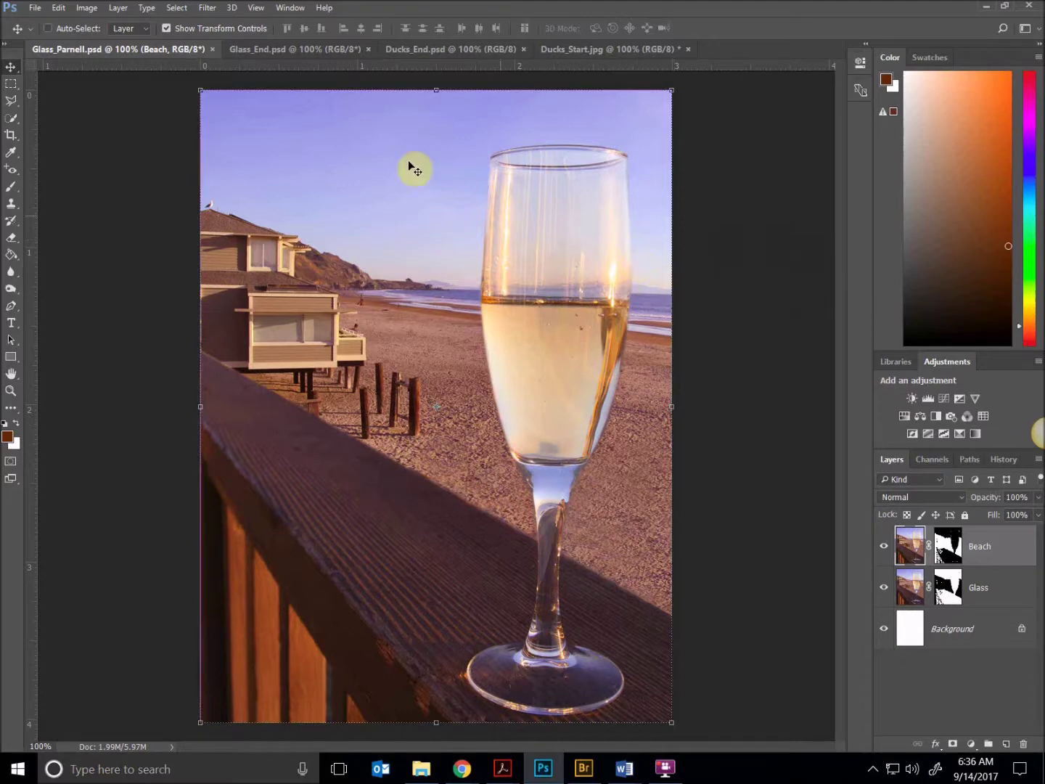
click(289, 55)
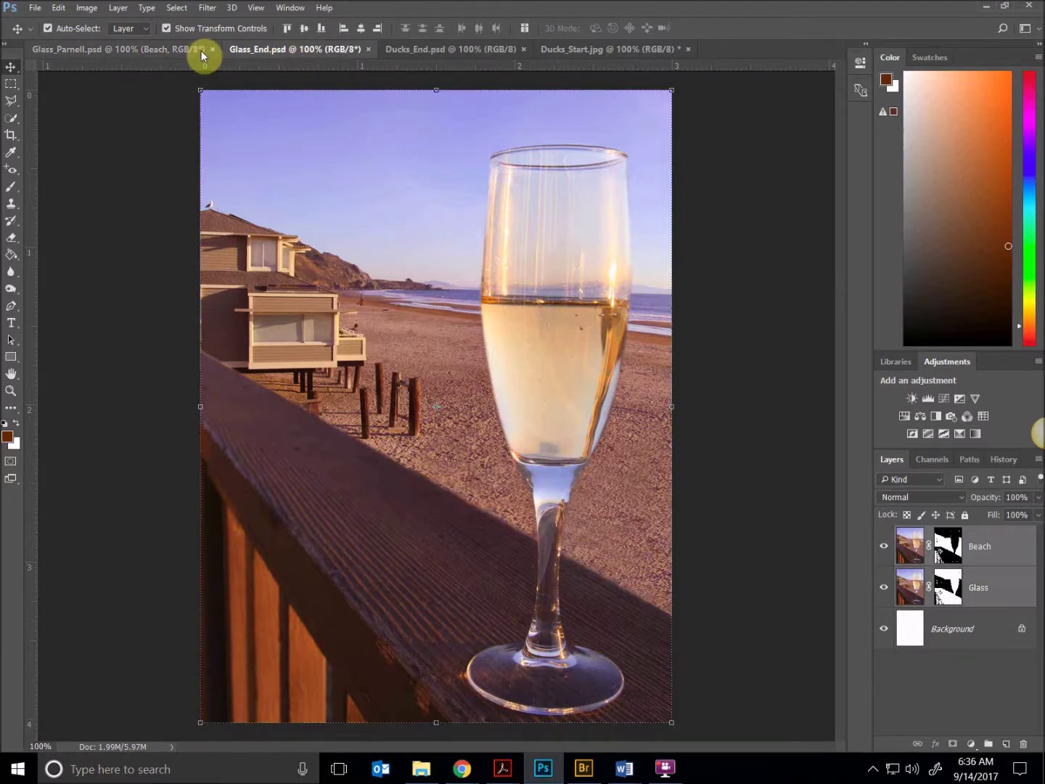
Close the Glass_Parnell.psd and Glass_End.psd documents
click(169, 50)
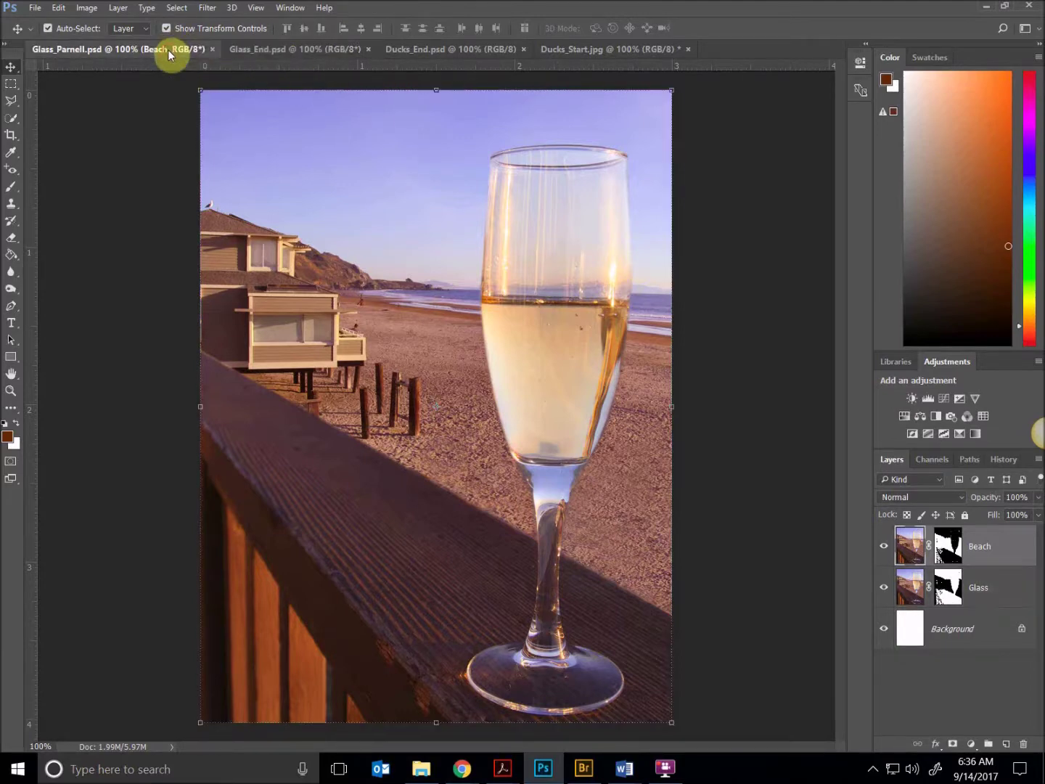
click(240, 50)
click(211, 49)
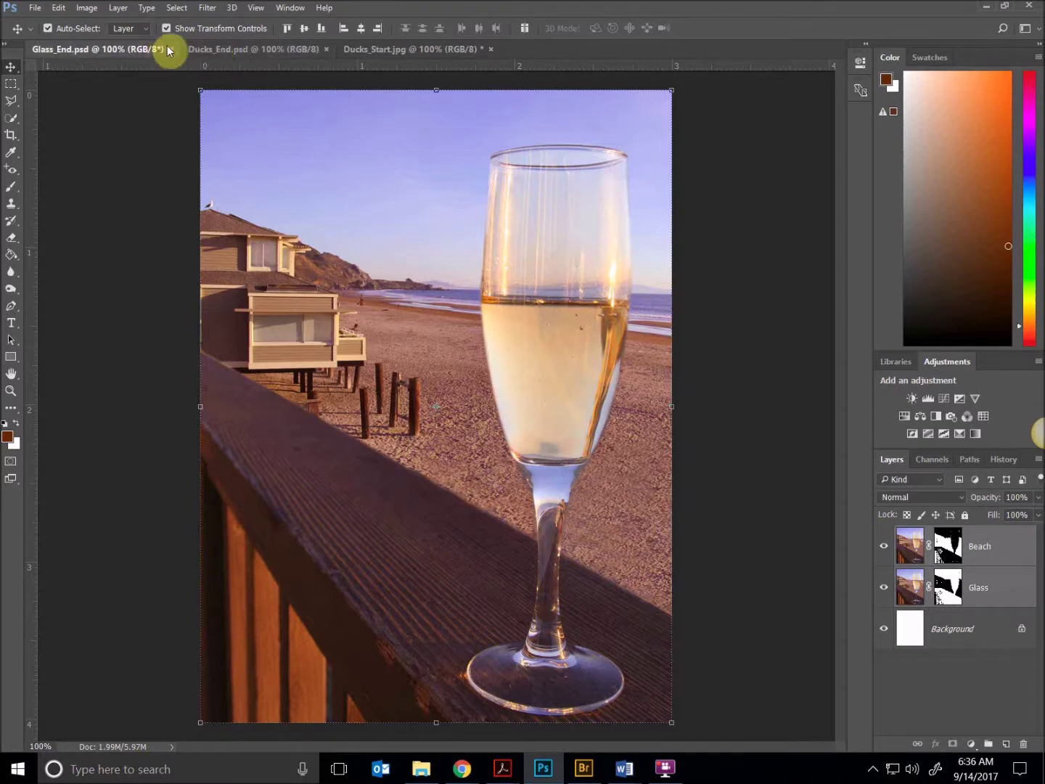
click(169, 49)
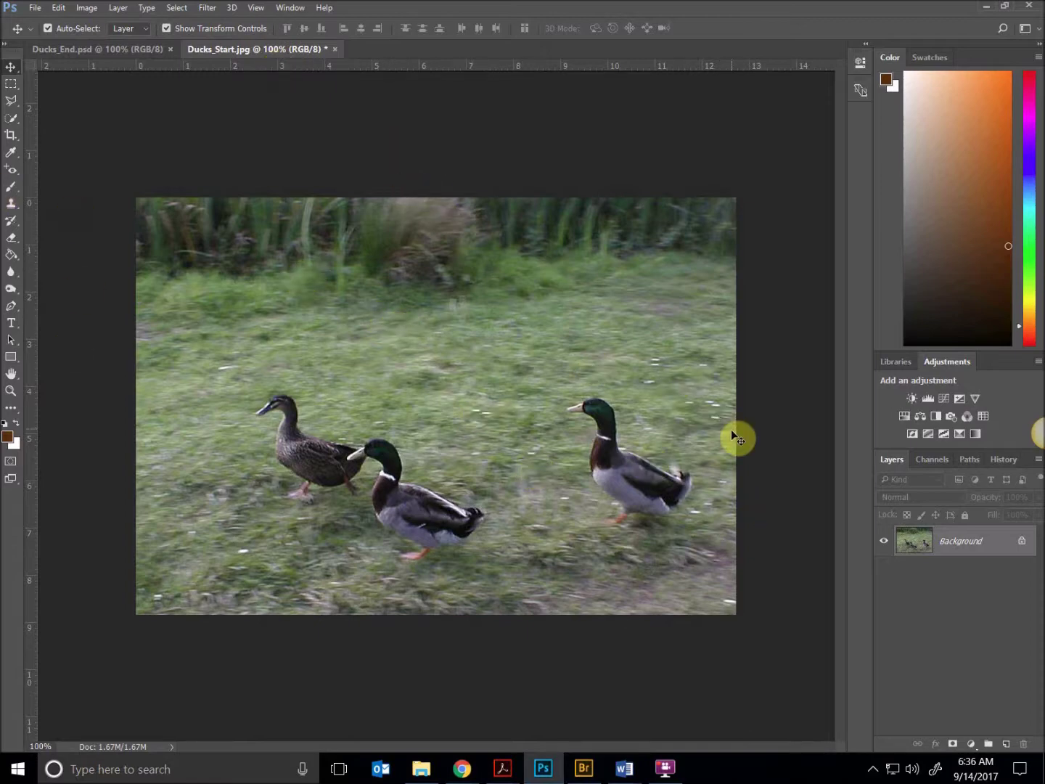
Compare Ducks_Start.jpg with the finished Ducks_End.psd example, ending on the original photo
click(105, 56)
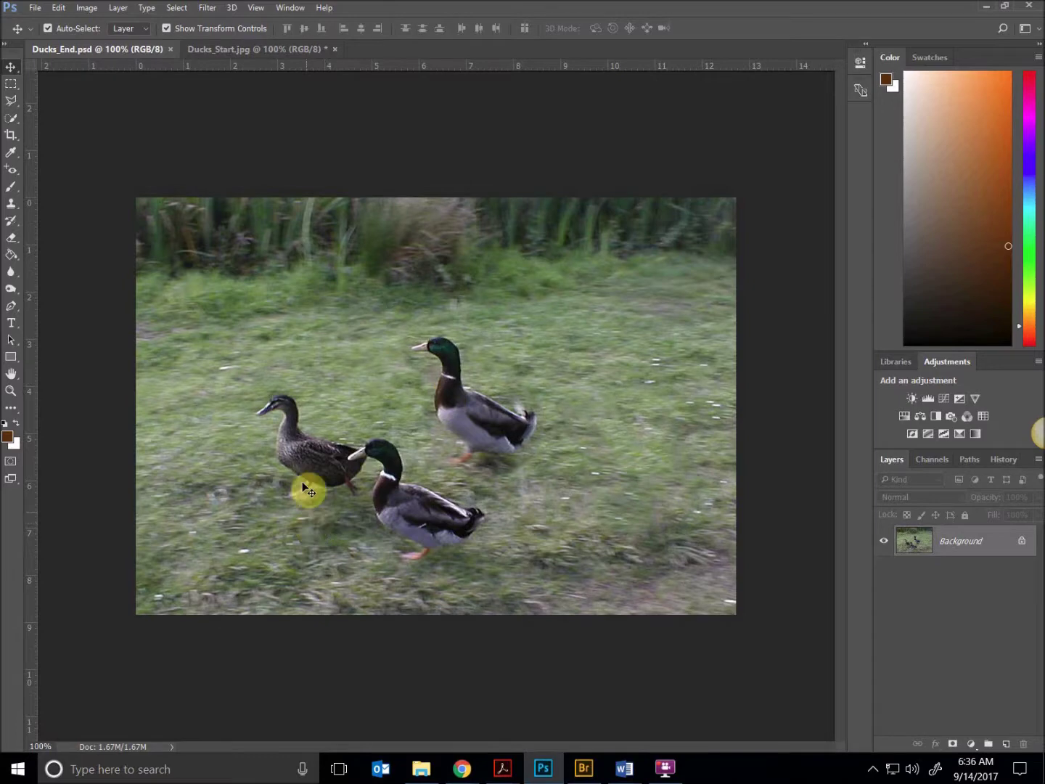
click(261, 51)
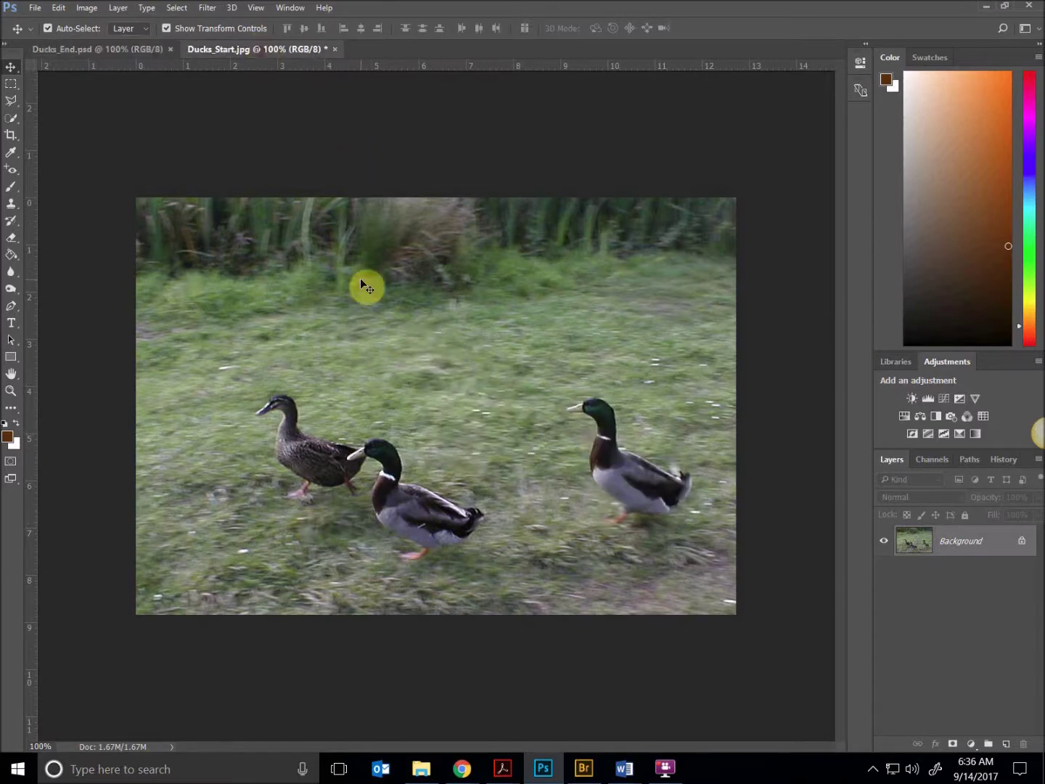
click(117, 50)
click(221, 50)
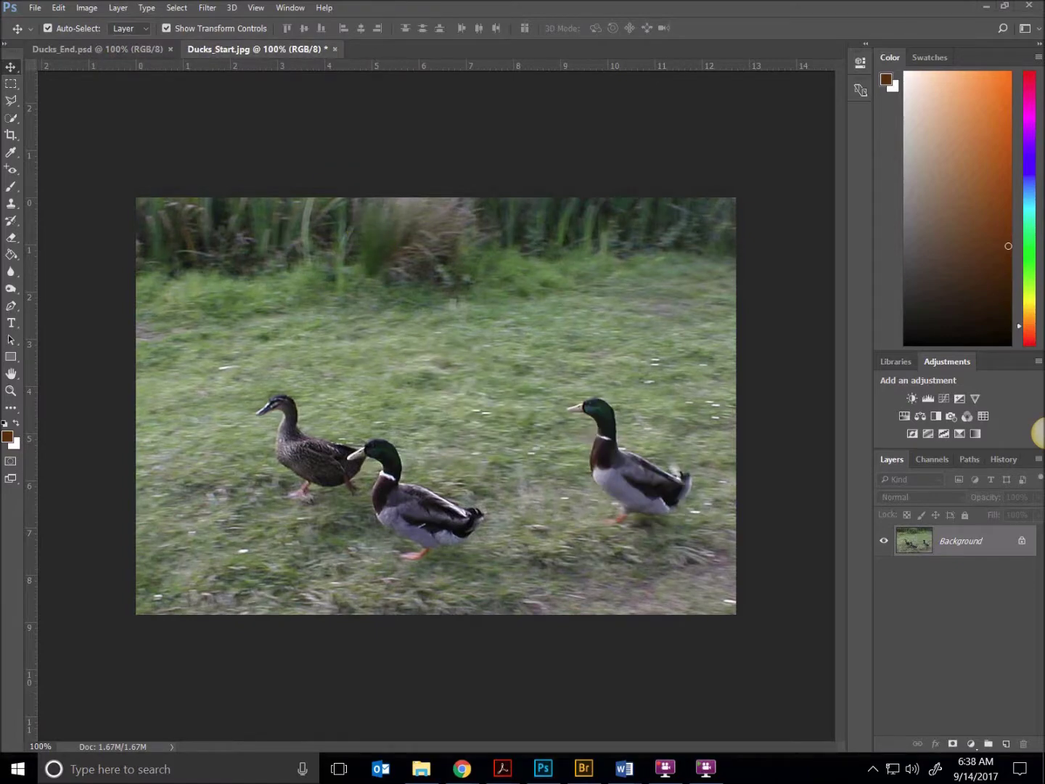
Save the ducks photo as a Quality 8 (High) JPEG, replacing 'Start' with the student's name
click(32, 9)
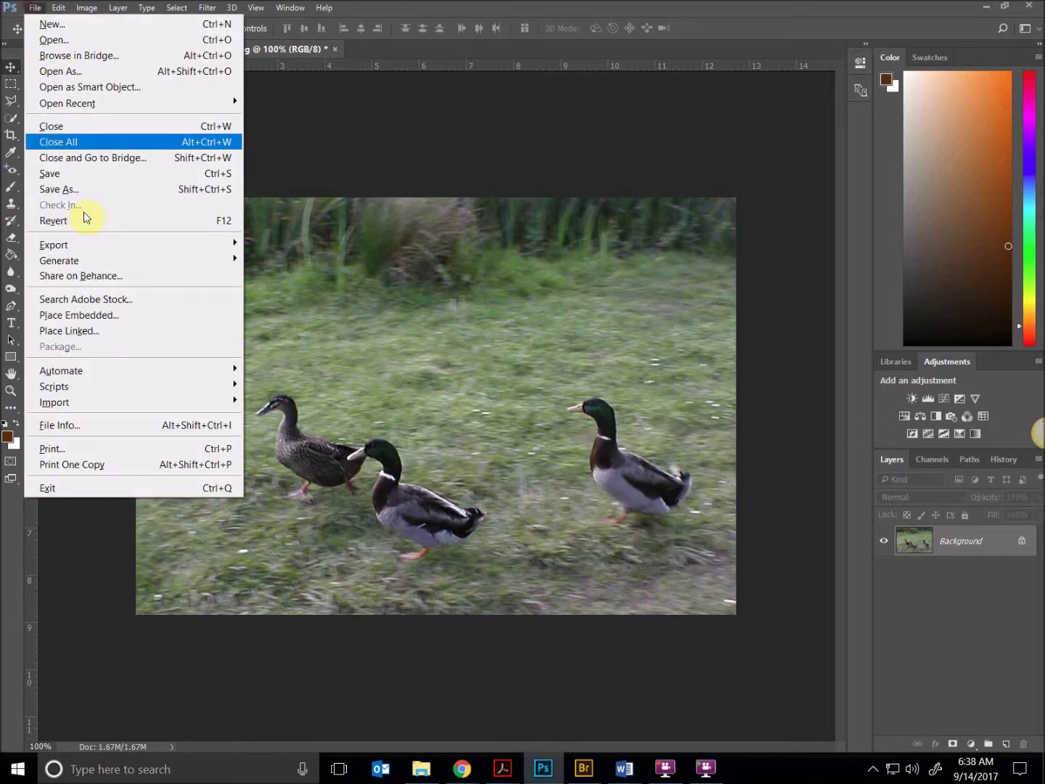
click(82, 190)
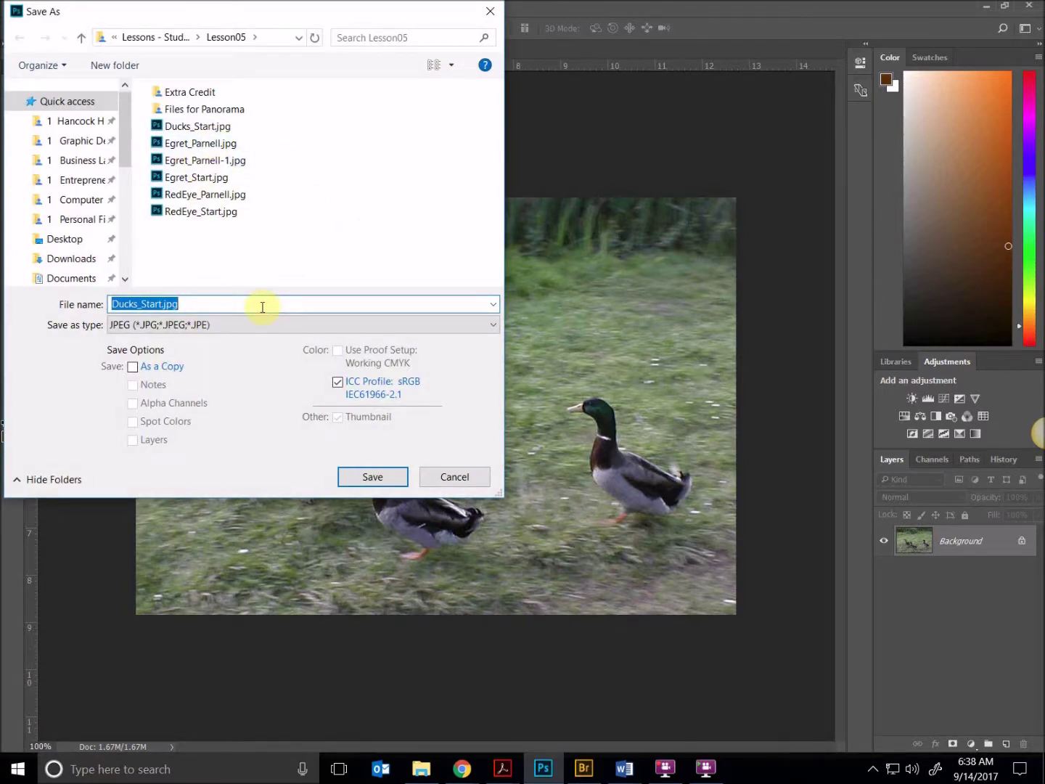
click(154, 302)
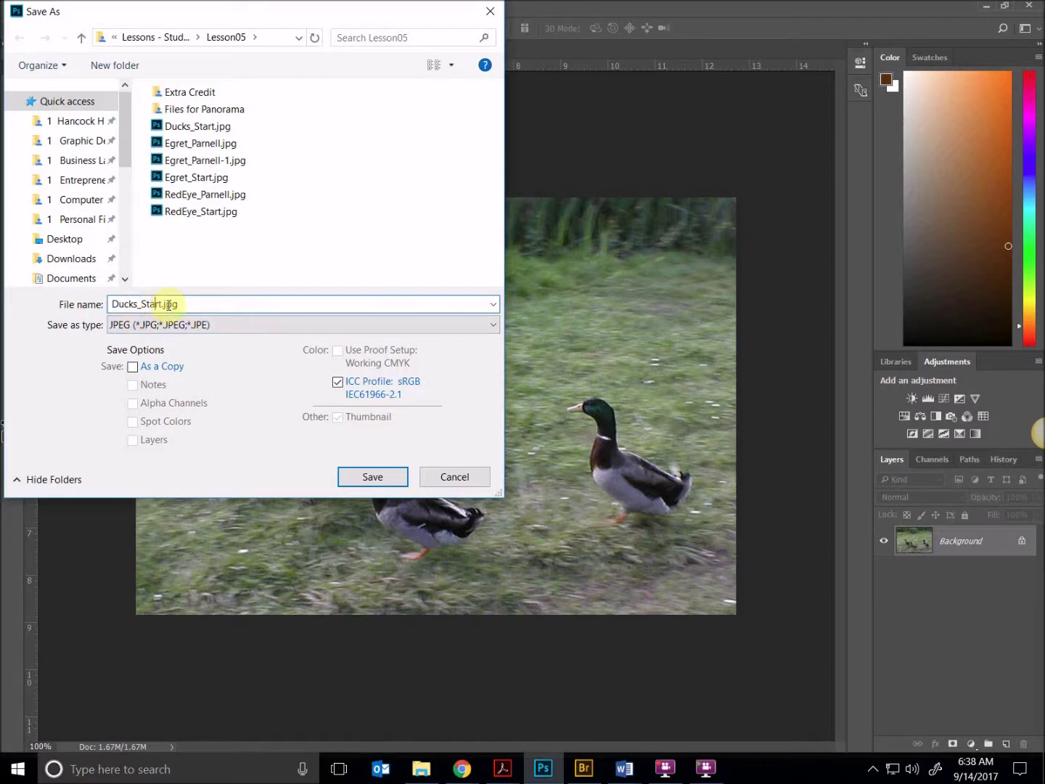
text(Parnell)
key(Return)
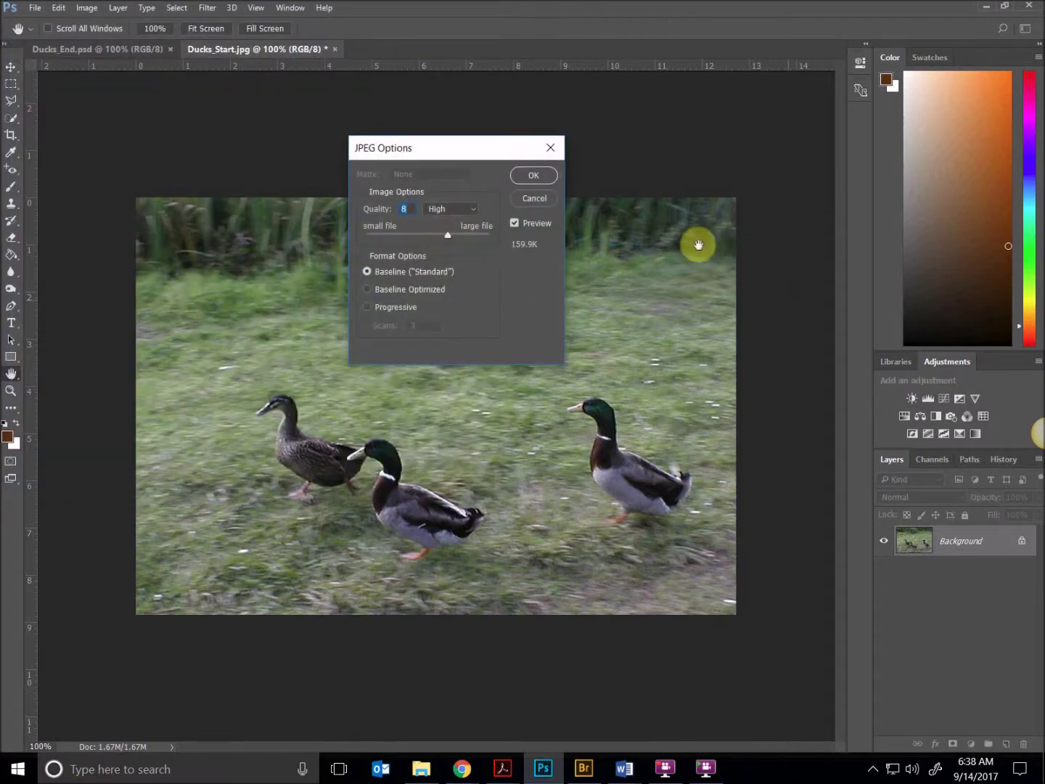
click(536, 177)
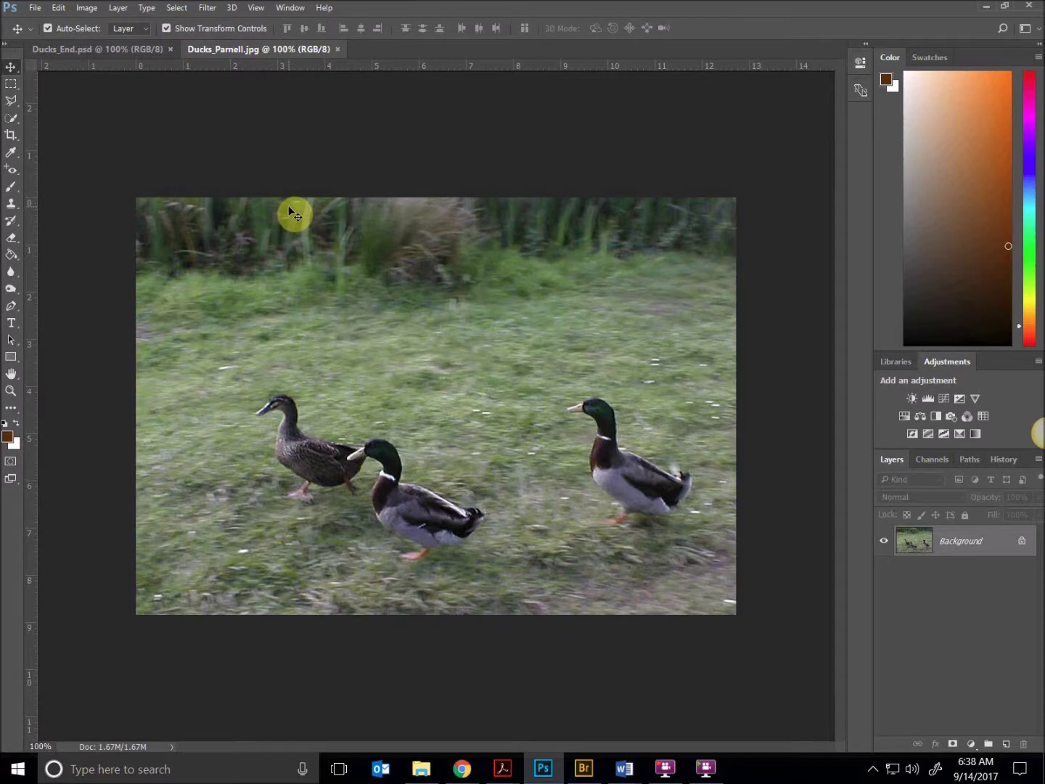
With the Content-Aware Move Tool, outline the right-hand drake and drag it up-left toward the others
click(15, 174)
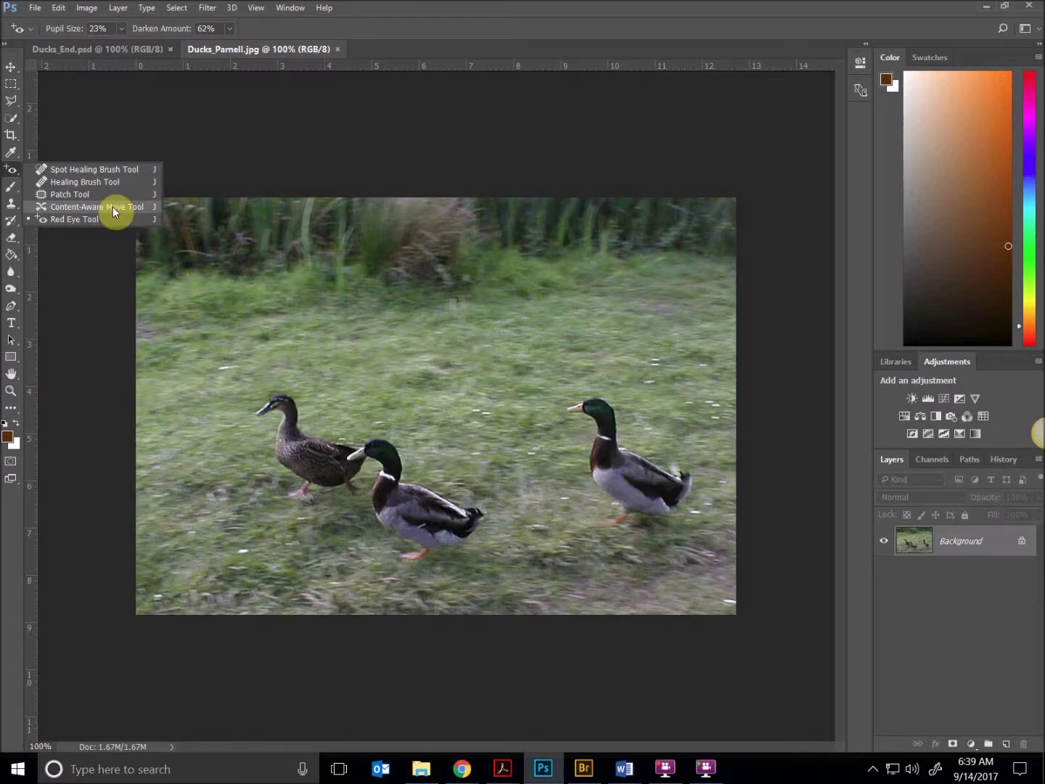
click(112, 206)
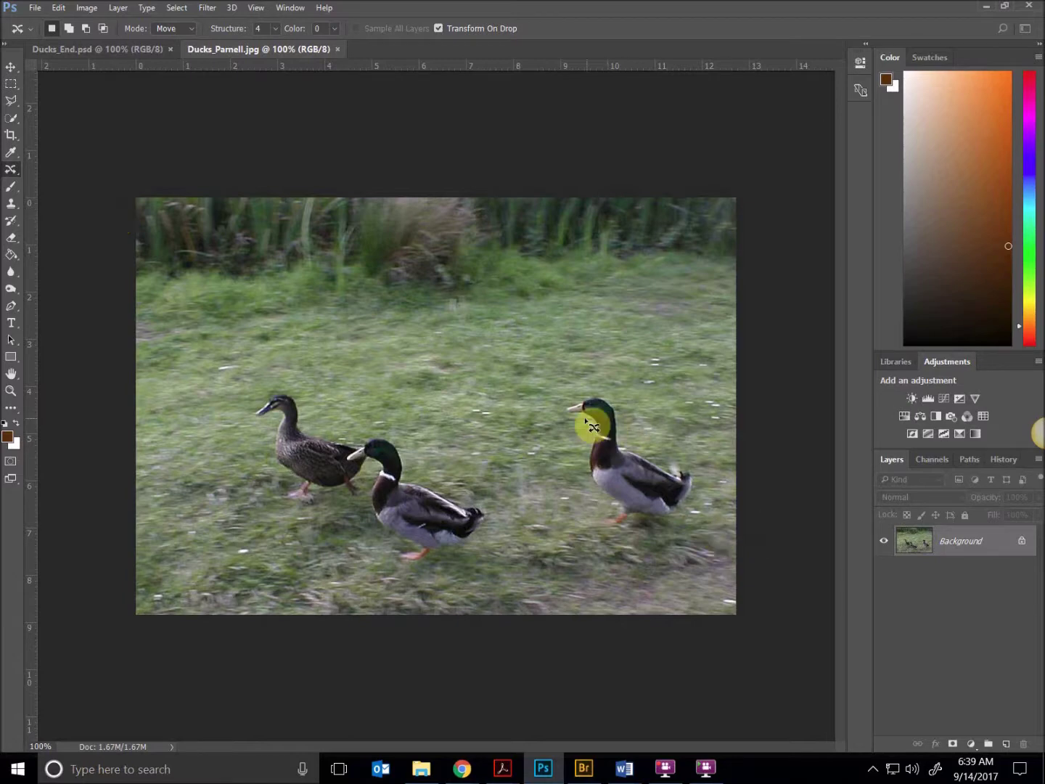
mouse_move(539, 391)
mouse_down()
mouse_move(590, 512)
mouse_move(657, 552)
mouse_move(705, 526)
mouse_move(725, 474)
mouse_move(652, 402)
mouse_move(561, 360)
mouse_move(541, 394)
mouse_up()
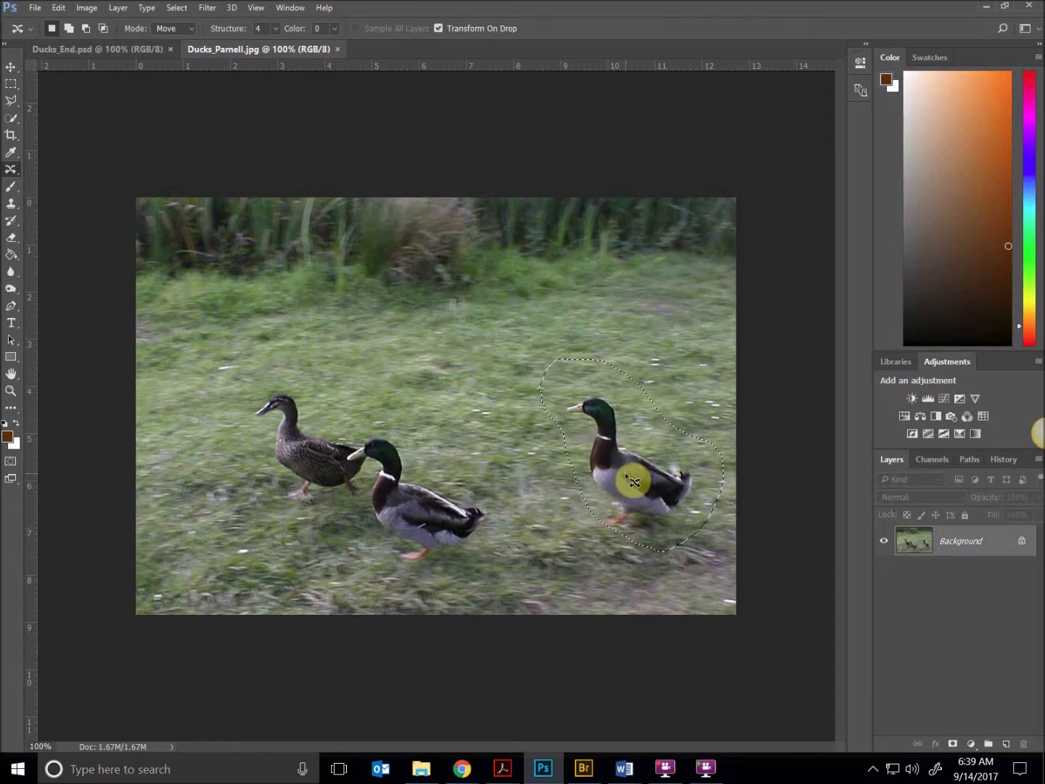
drag(598, 441, 431, 374)
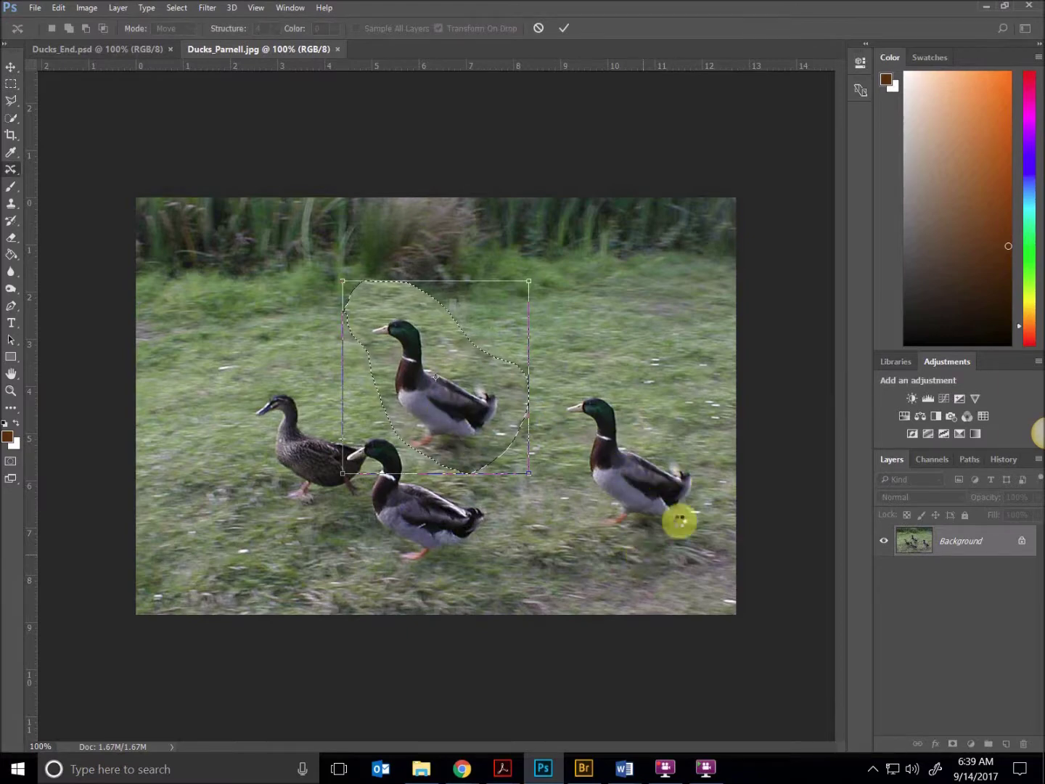
Commit the content-aware move, deselect, compare with Ducks_End.psd, and save the ducks photo
key(Return)
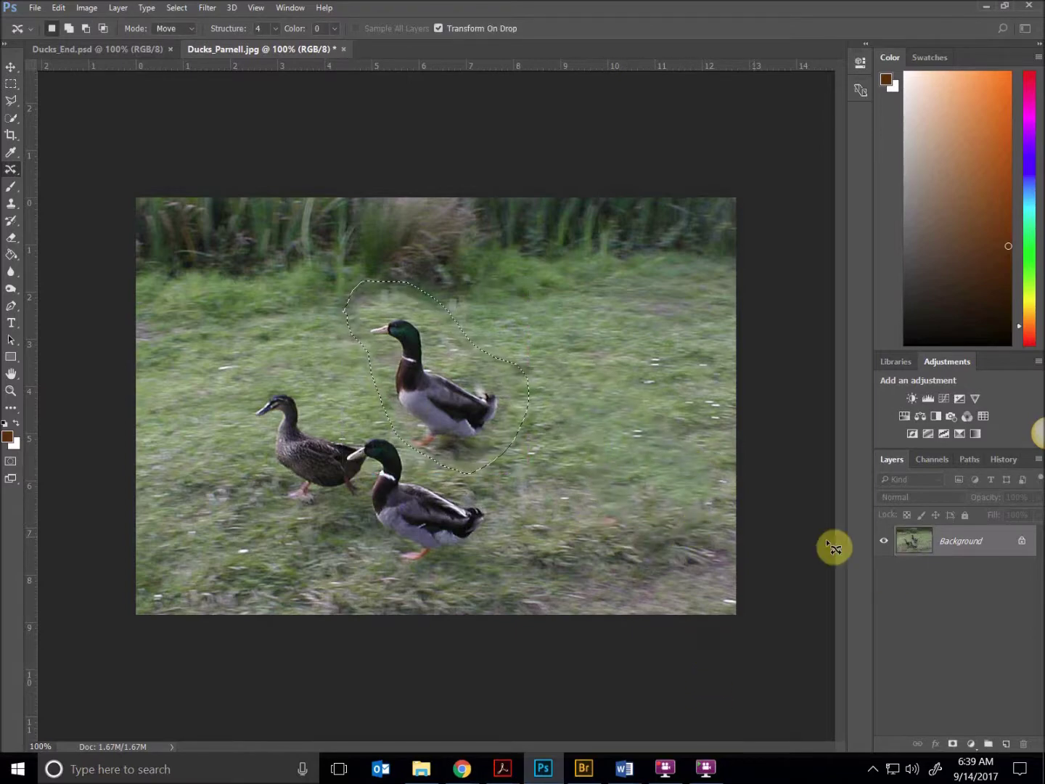
click(630, 569)
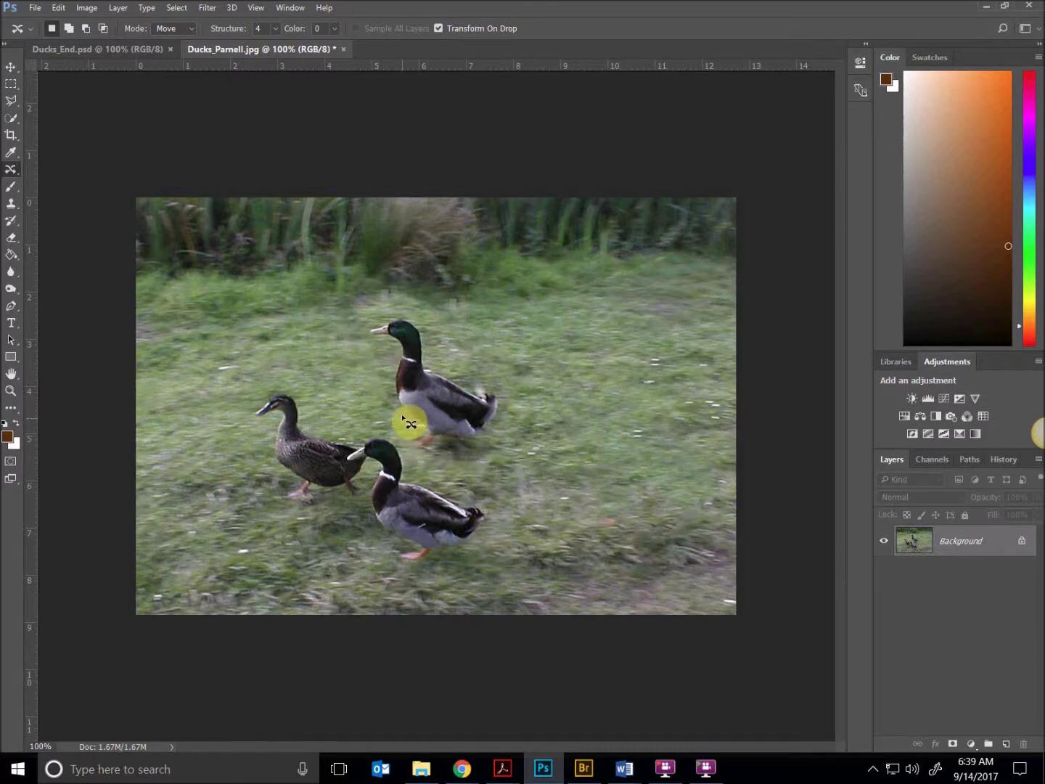
click(123, 53)
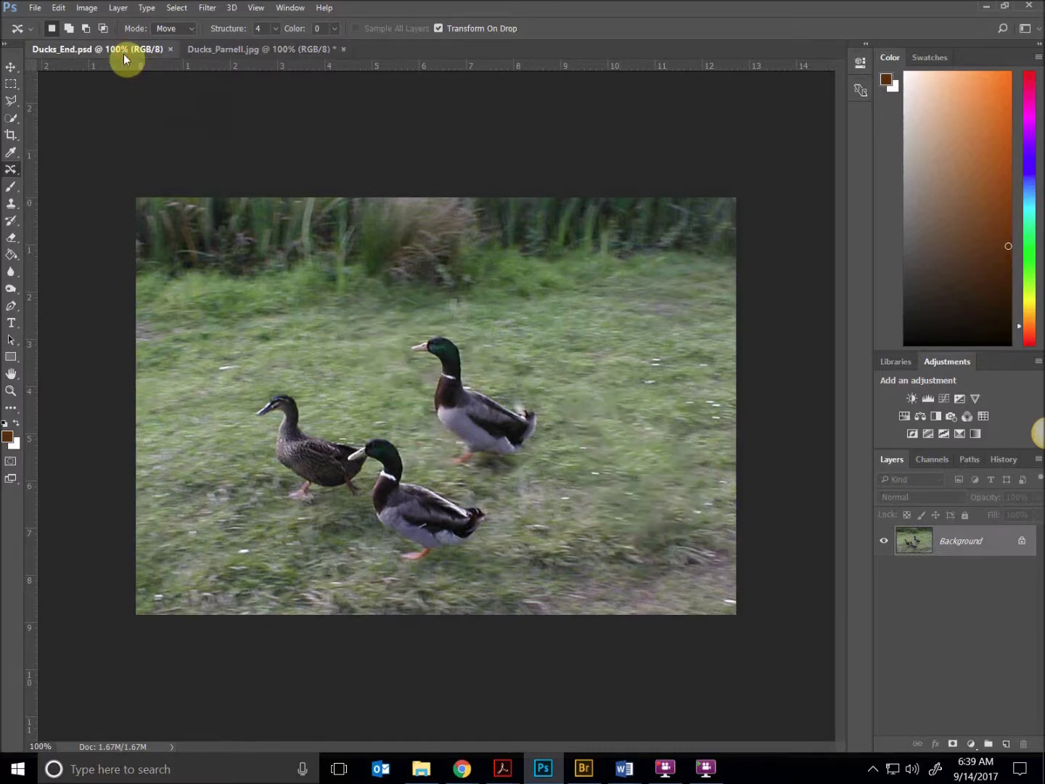
click(241, 54)
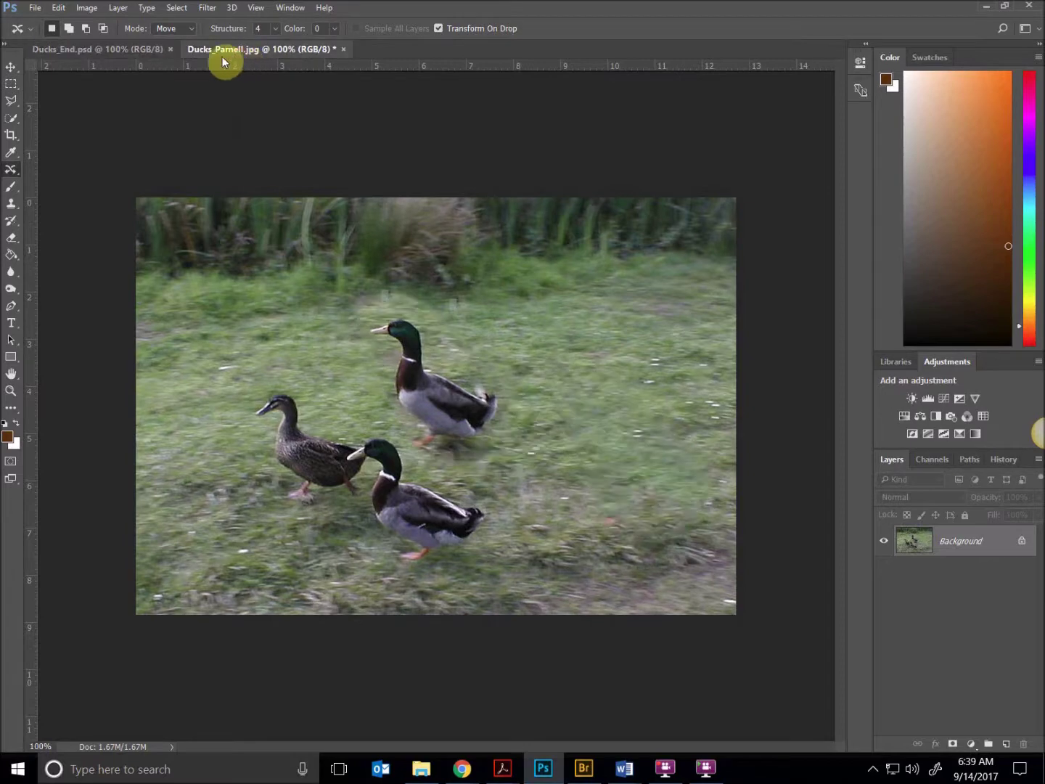
click(78, 50)
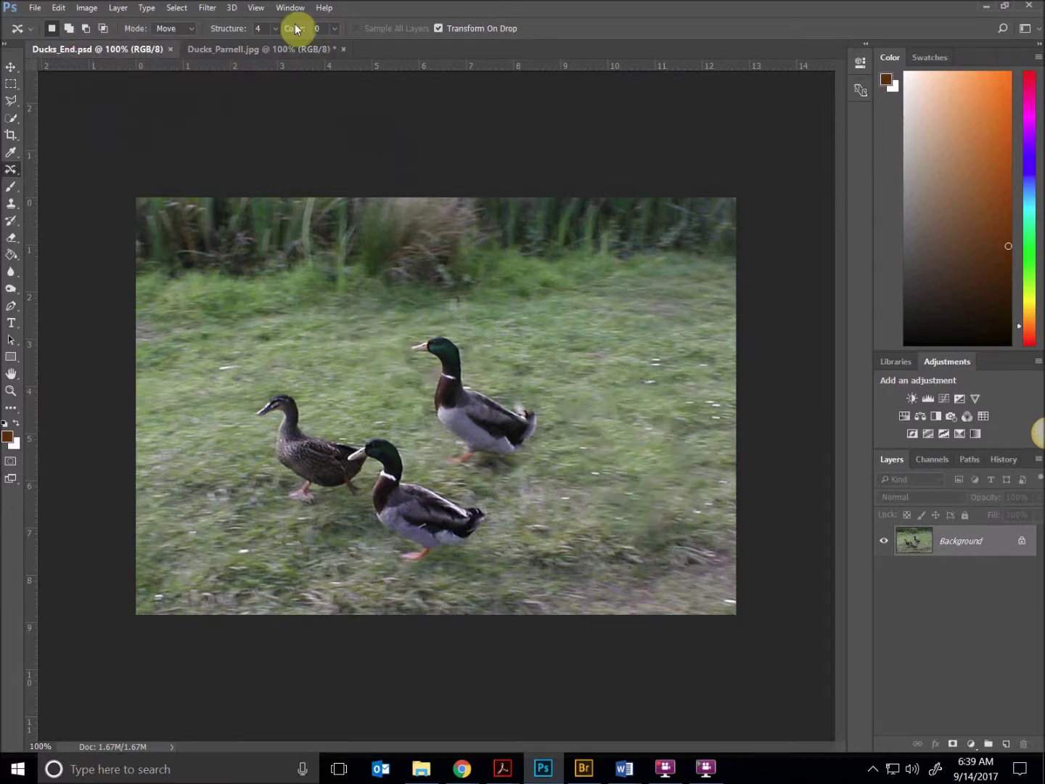
click(242, 51)
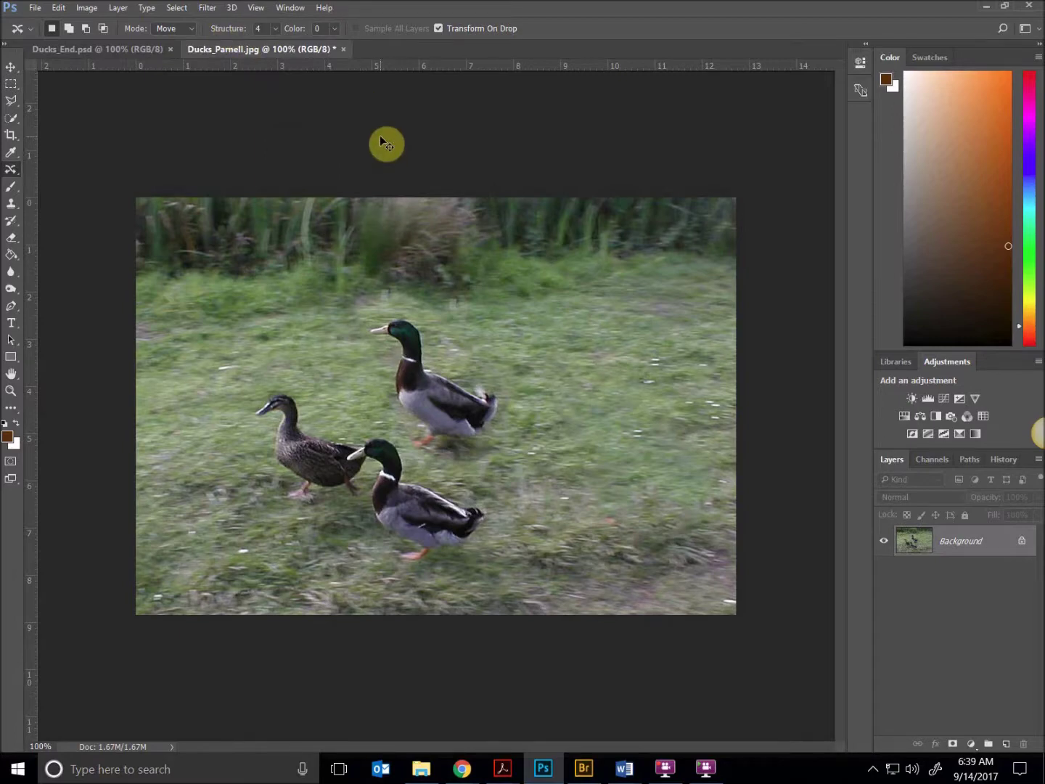
key(ctrl+z)
Open Bridge_End.psd and Bridge_Start.psd from the Lesson05 folder in File Explorer
click(422, 768)
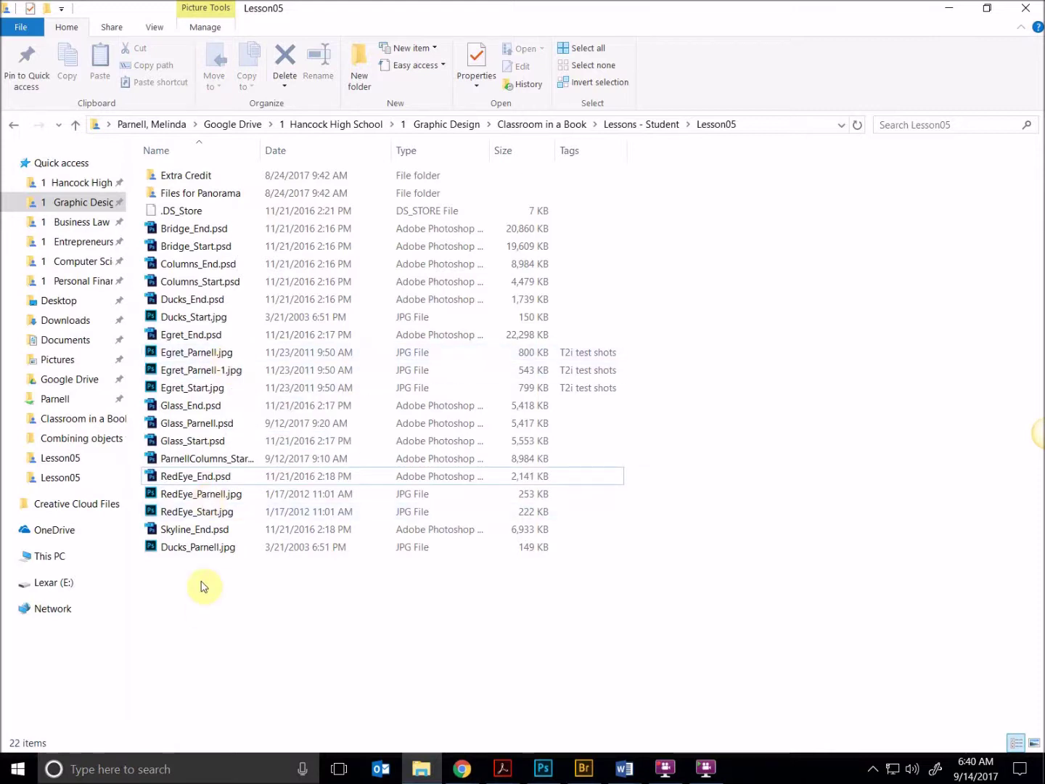
double_click(207, 229)
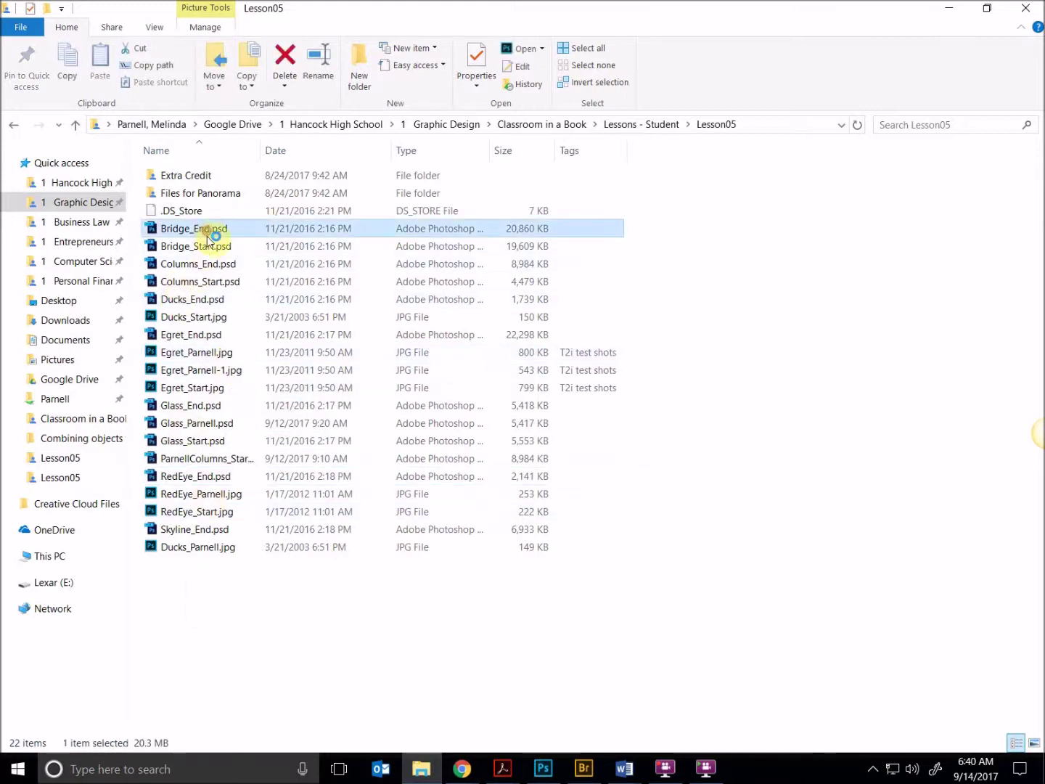
click(421, 768)
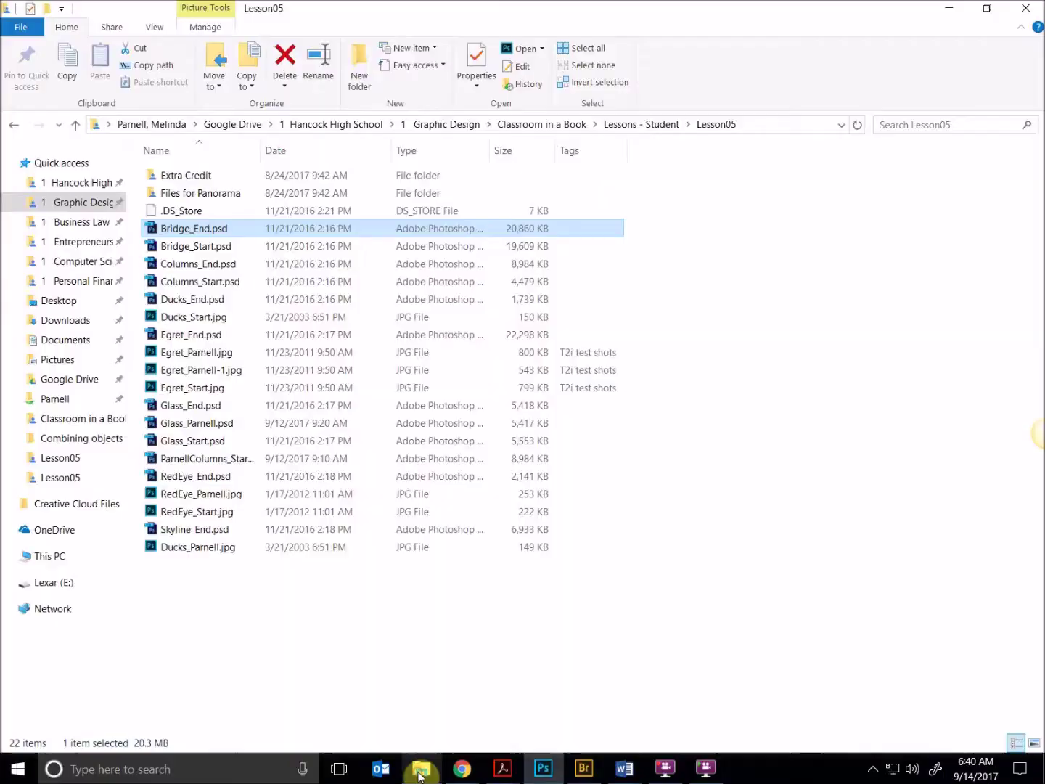
double_click(208, 245)
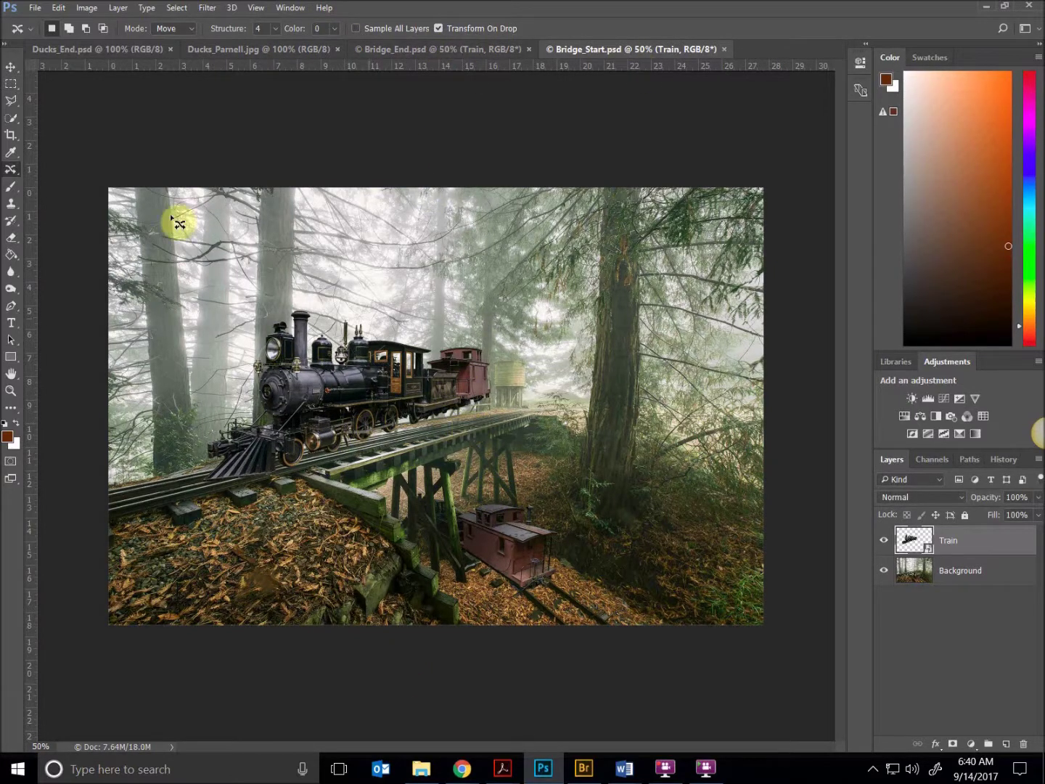
Drag the Train layer with the Move tool, then return it to its original spot
click(11, 66)
drag(271, 362, 389, 323)
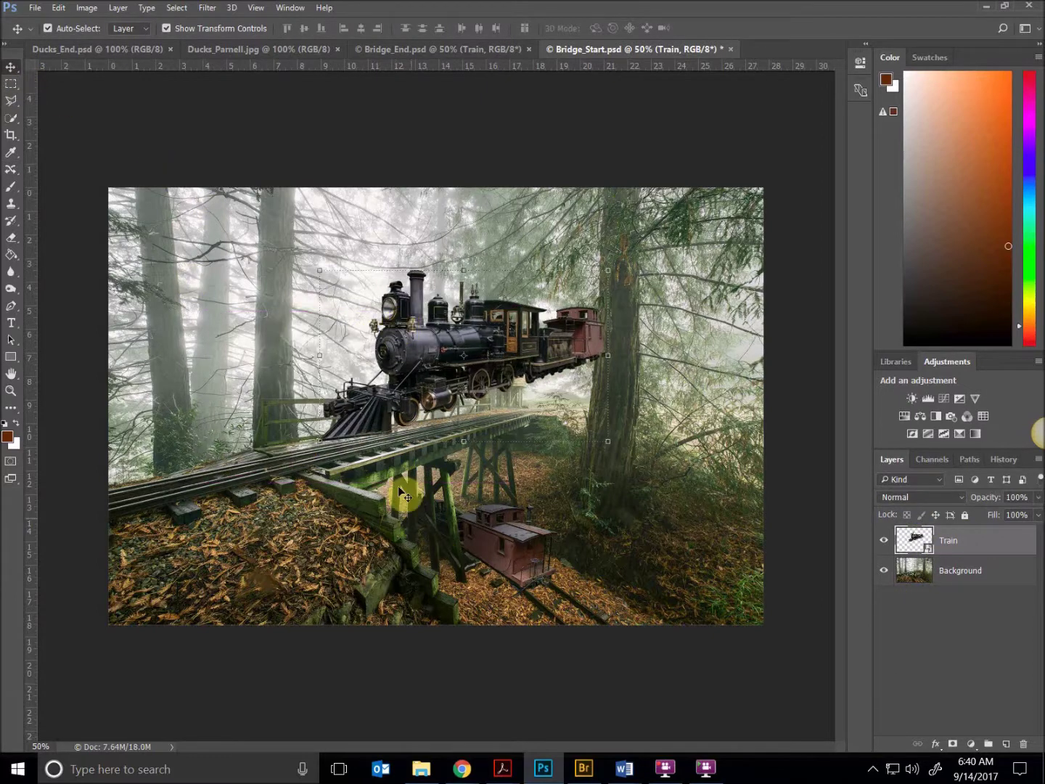
drag(404, 460, 389, 434)
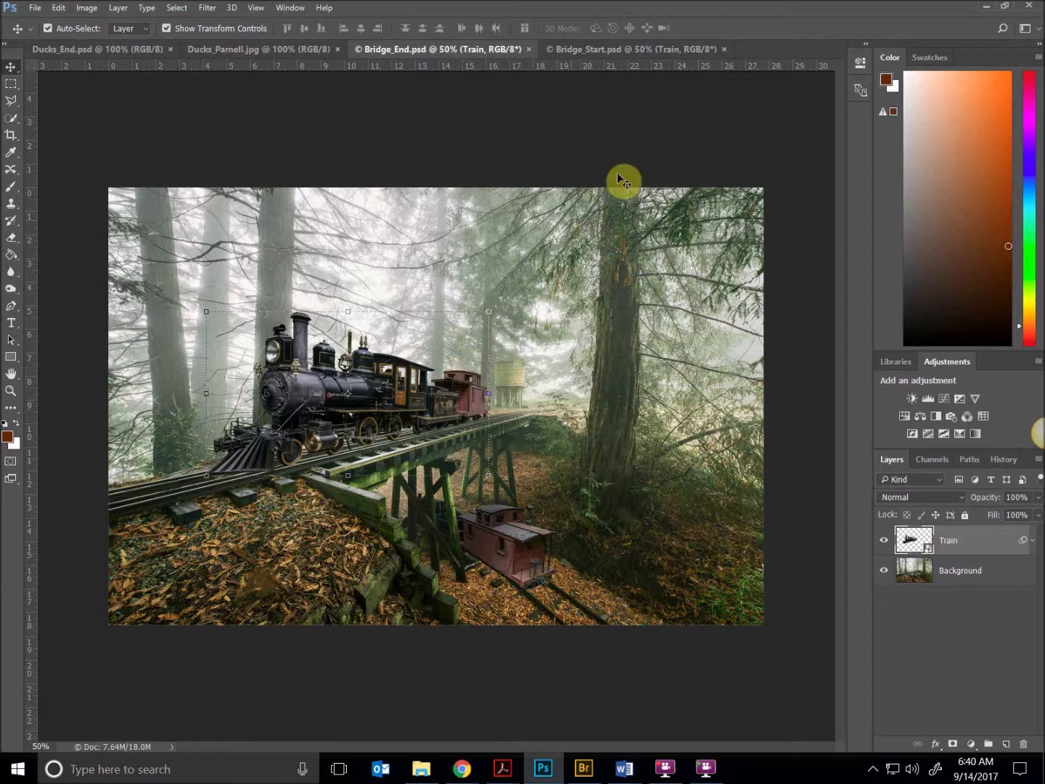
Switch between Bridge_Start.psd and Bridge_End.psd to compare them
click(660, 56)
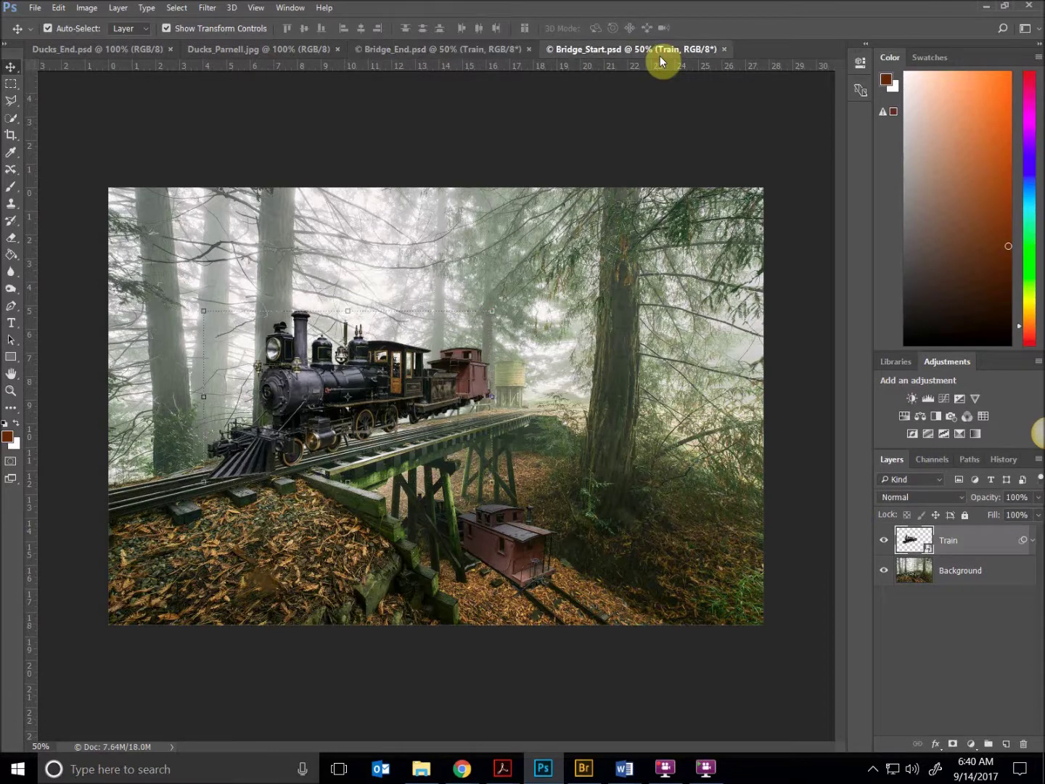
click(463, 49)
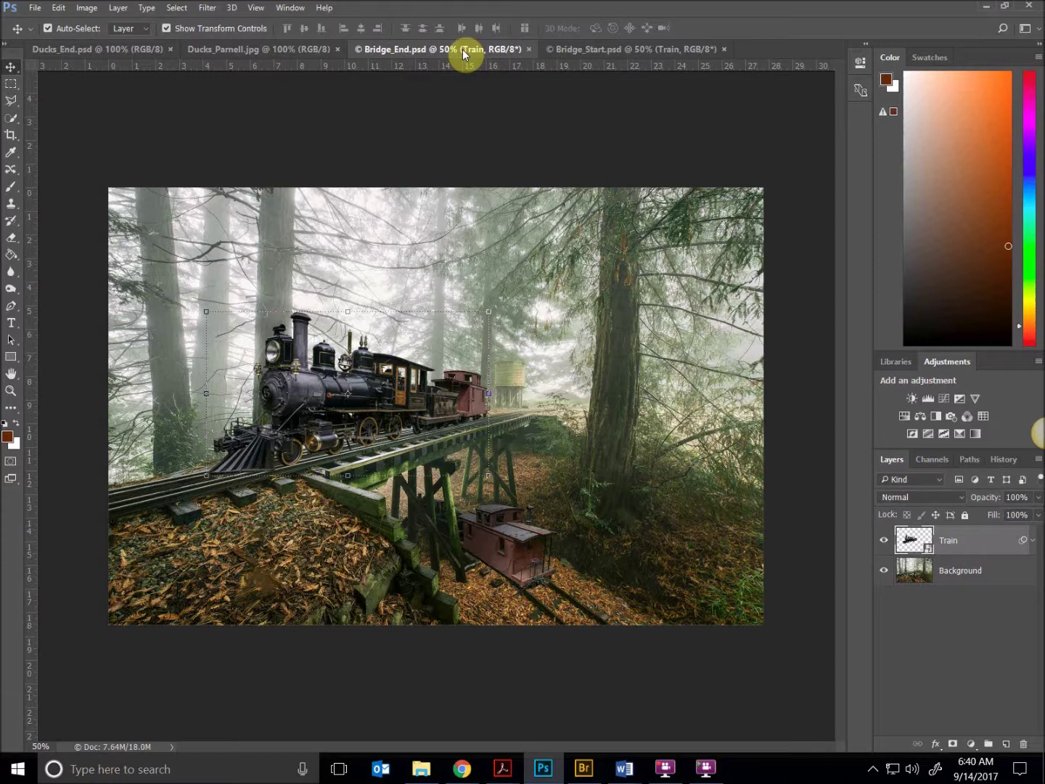
click(53, 6)
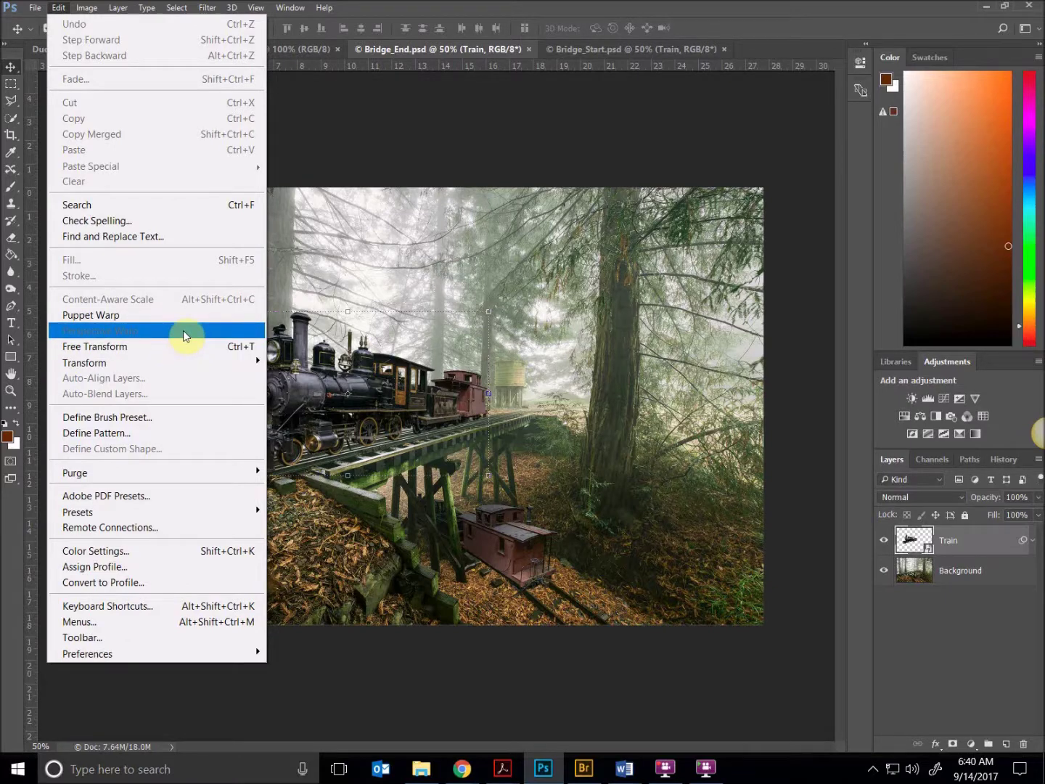
Dismiss the Edit menu and close the Bridge_End.psd and Bridge_Start.psd documents
click(372, 715)
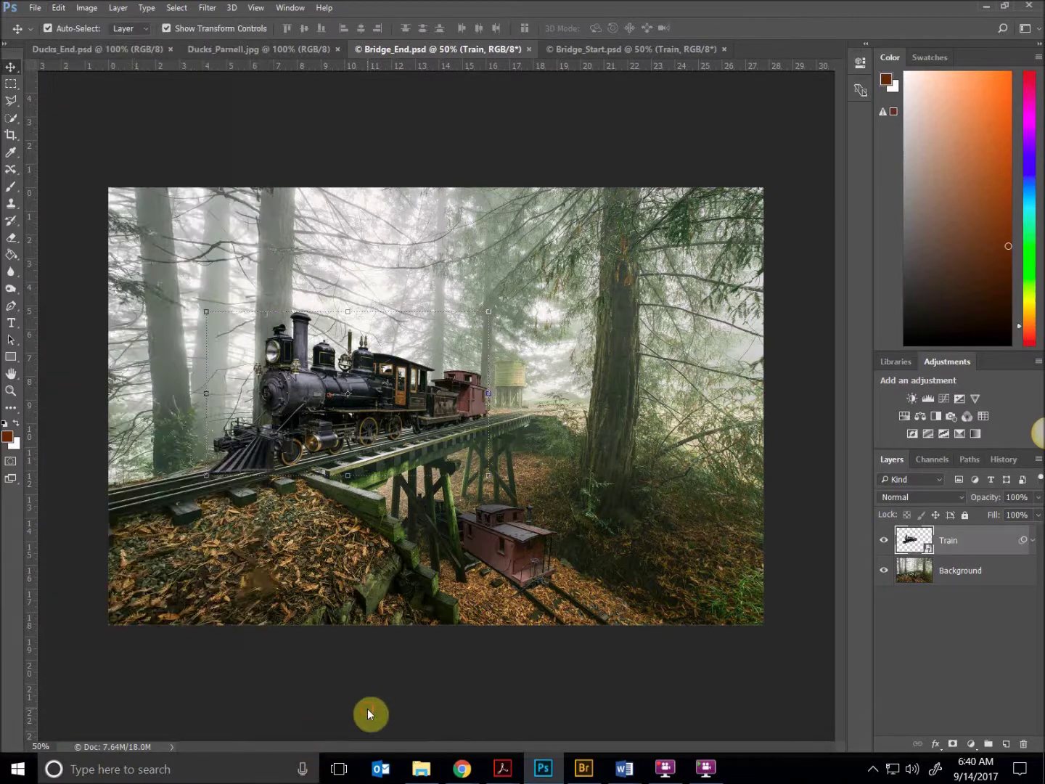
click(532, 49)
click(532, 49)
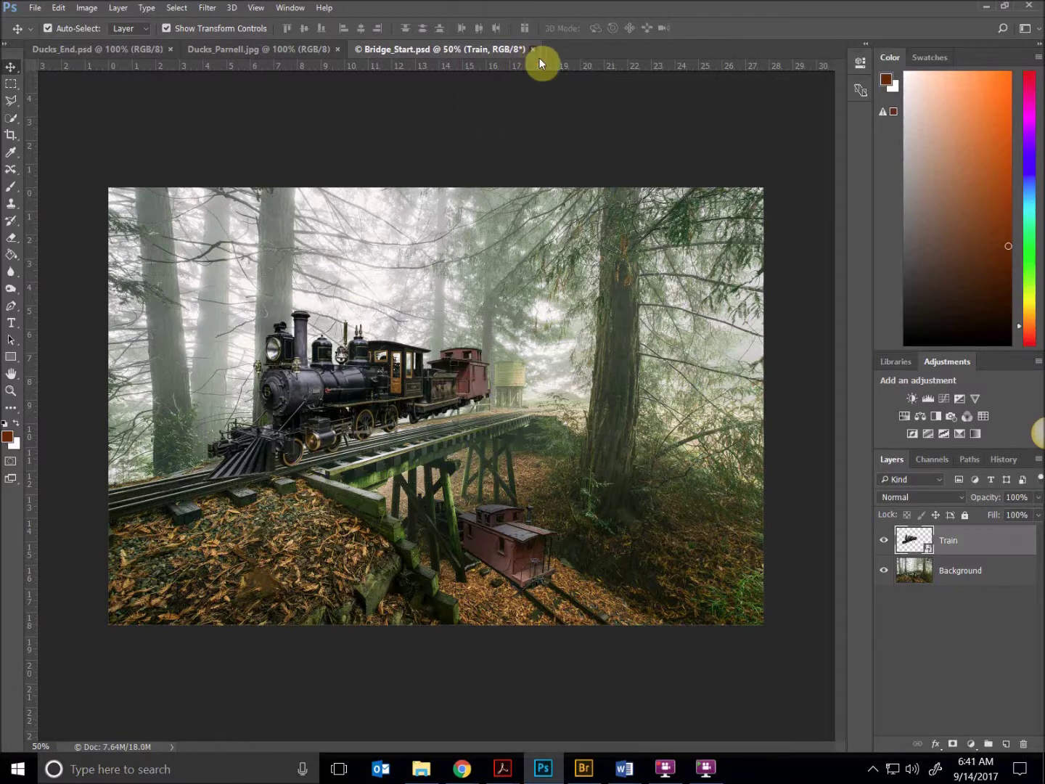